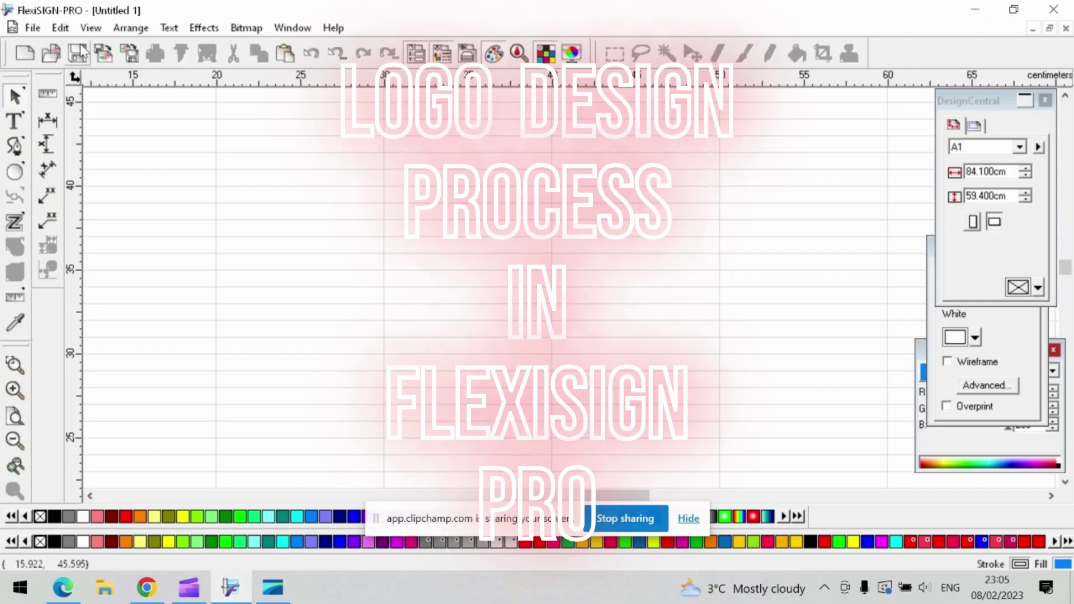
# Browse the File, Arrange and Help menus, then close them.
pyautogui.click(28, 29)
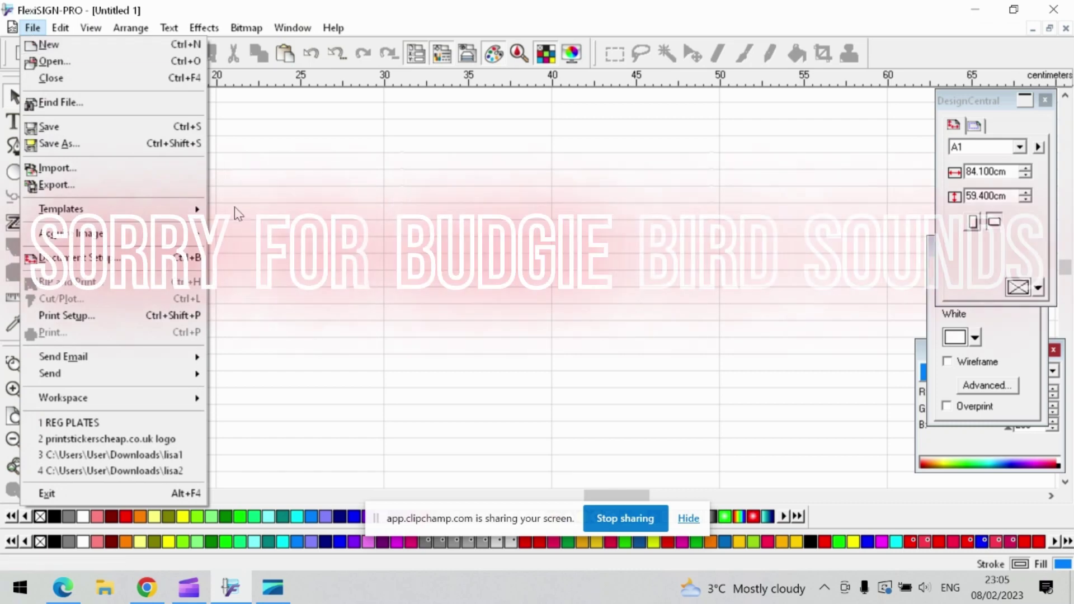
pyautogui.press('Right')
pyautogui.press('Right')
pyautogui.press('Right')
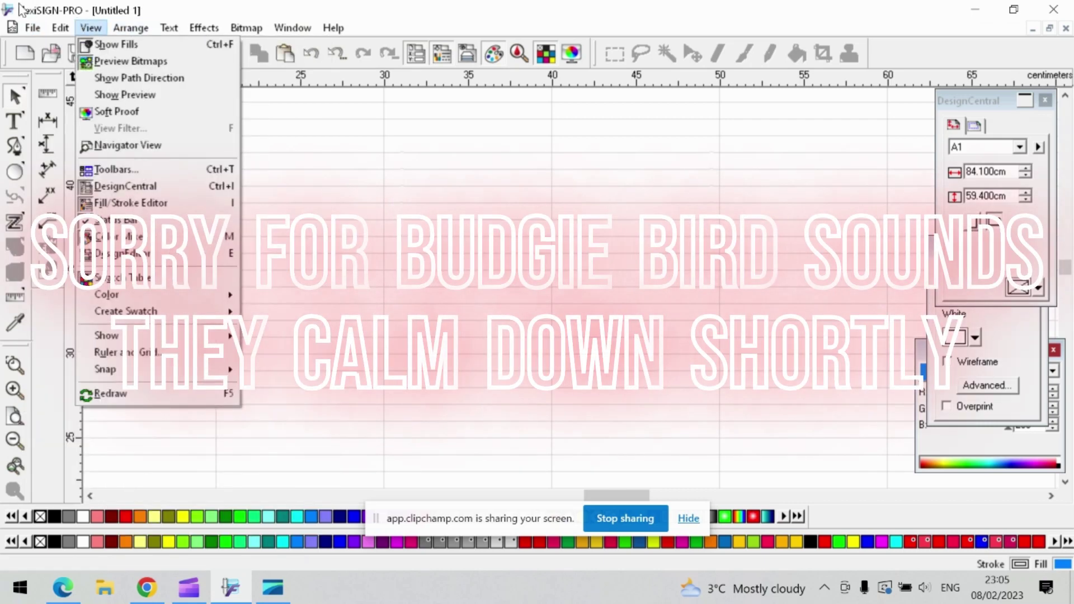
pyautogui.click(237, 35)
pyautogui.click(333, 27)
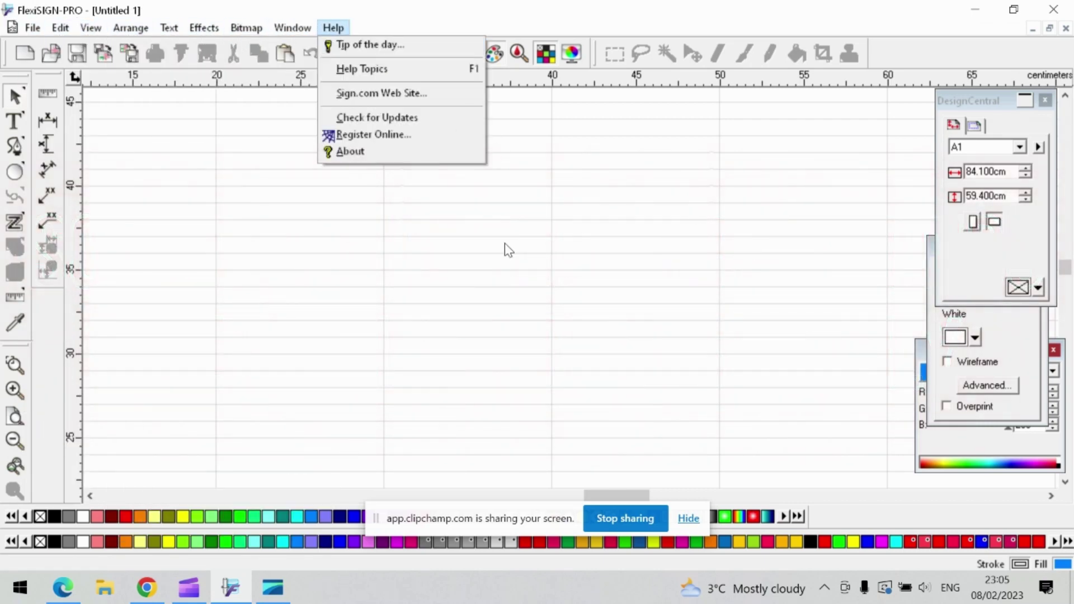
pyautogui.click(506, 249)
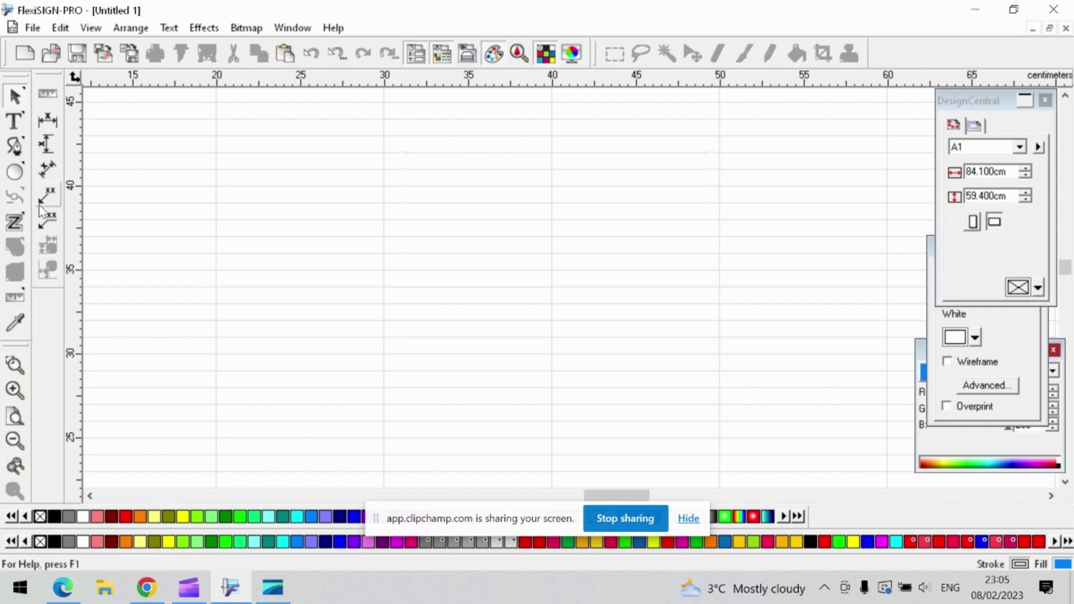
# Add 'Logo' and 'Design' as two lines of sky-blue bold text.
pyautogui.click(15, 121)
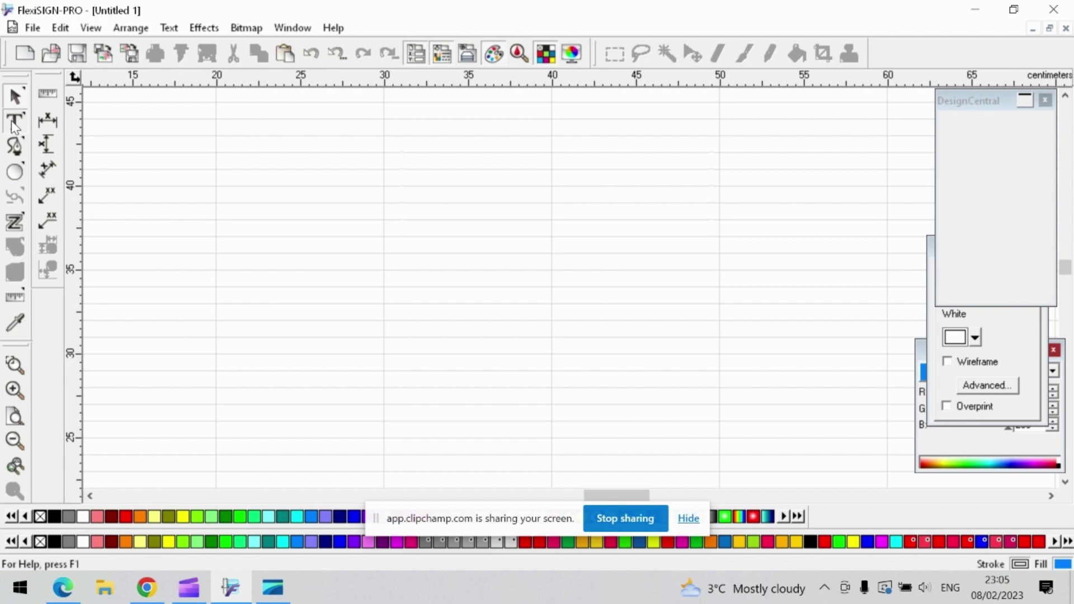
pyautogui.click(264, 206)
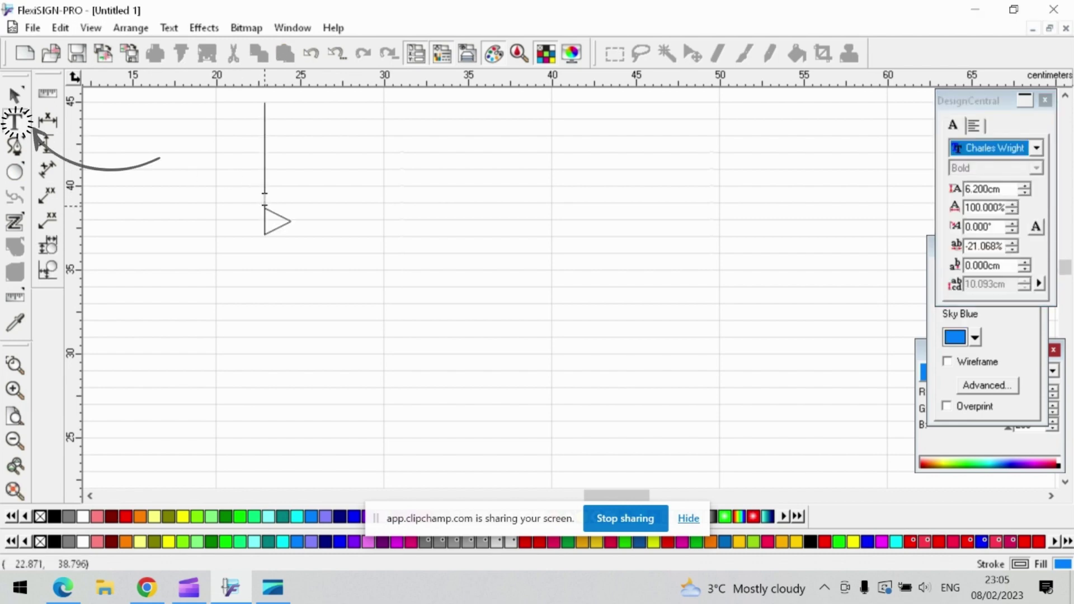
pyautogui.write('L')
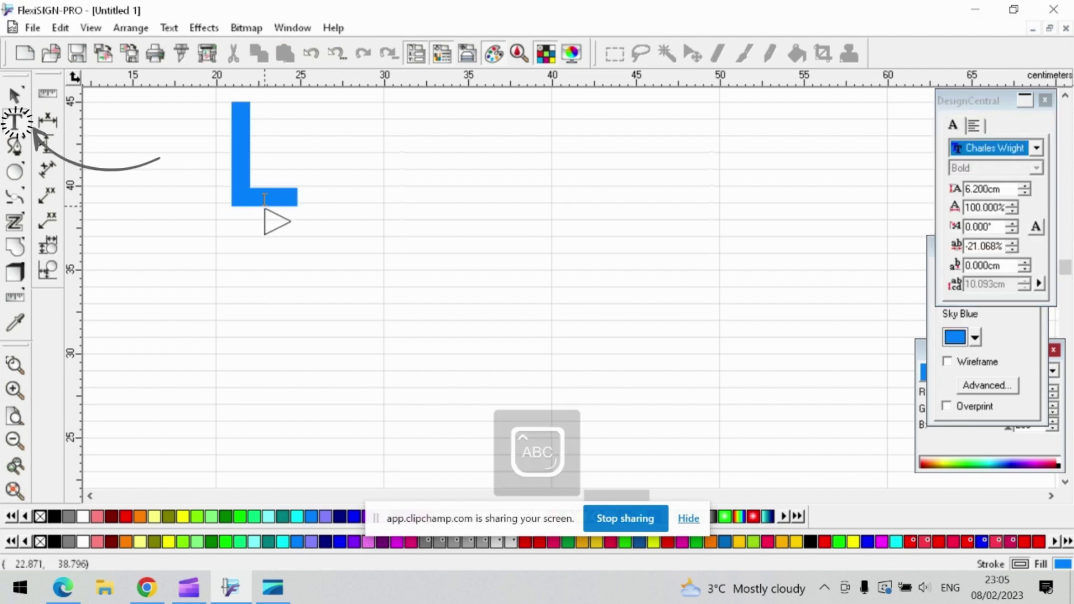
pyautogui.write('ogo')
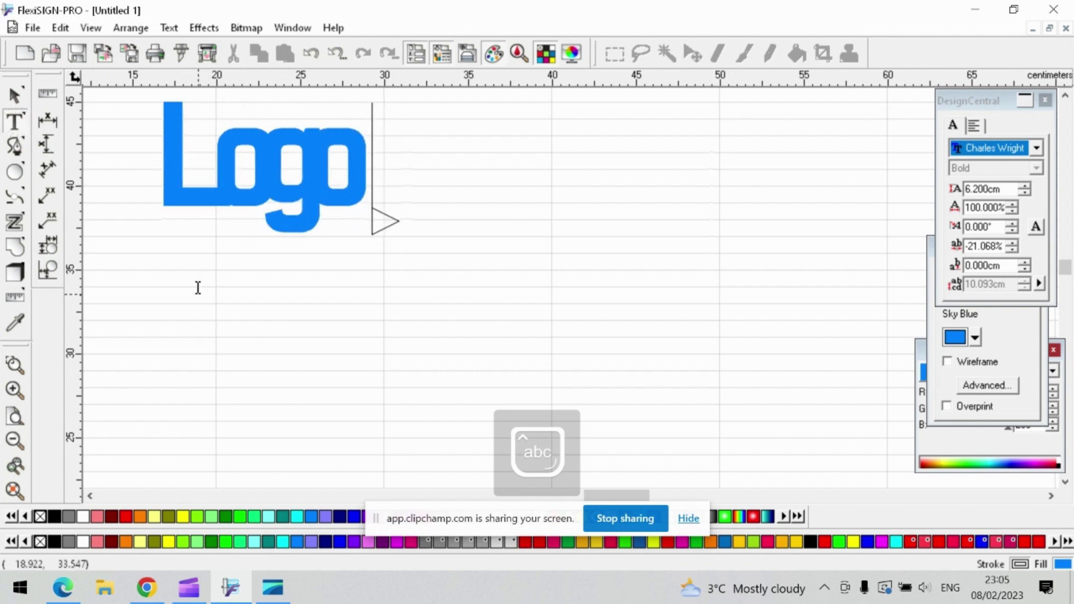
pyautogui.click(179, 304)
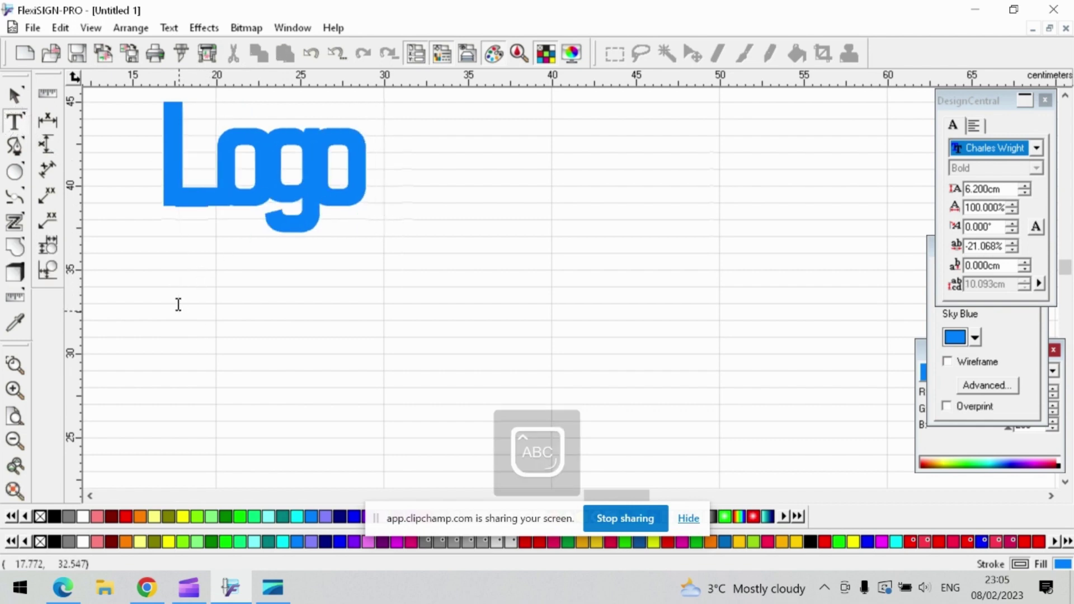
pyautogui.write('Des')
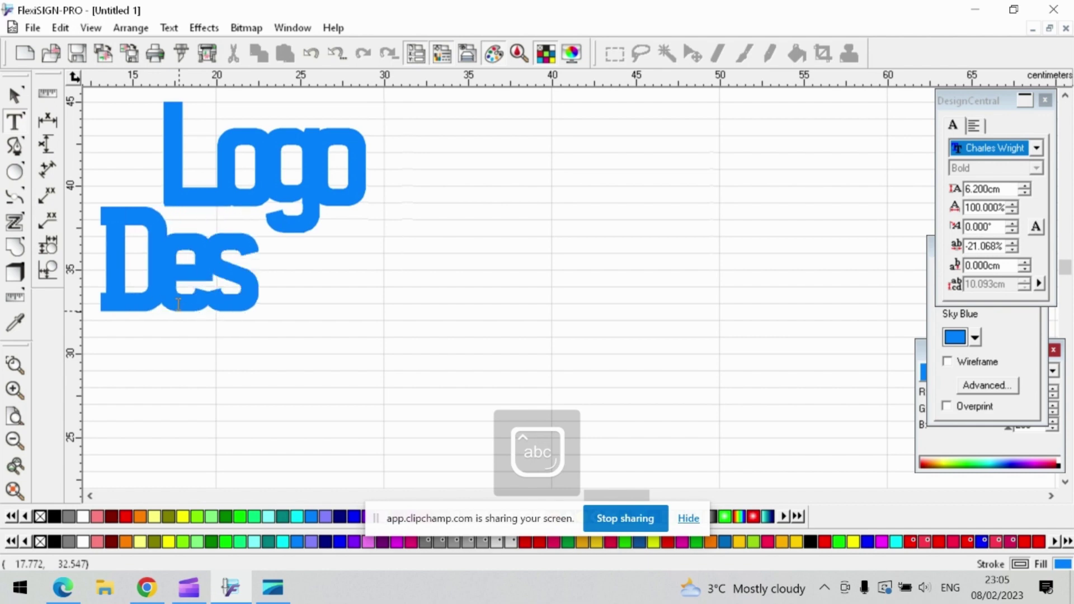
pyautogui.write('ign')
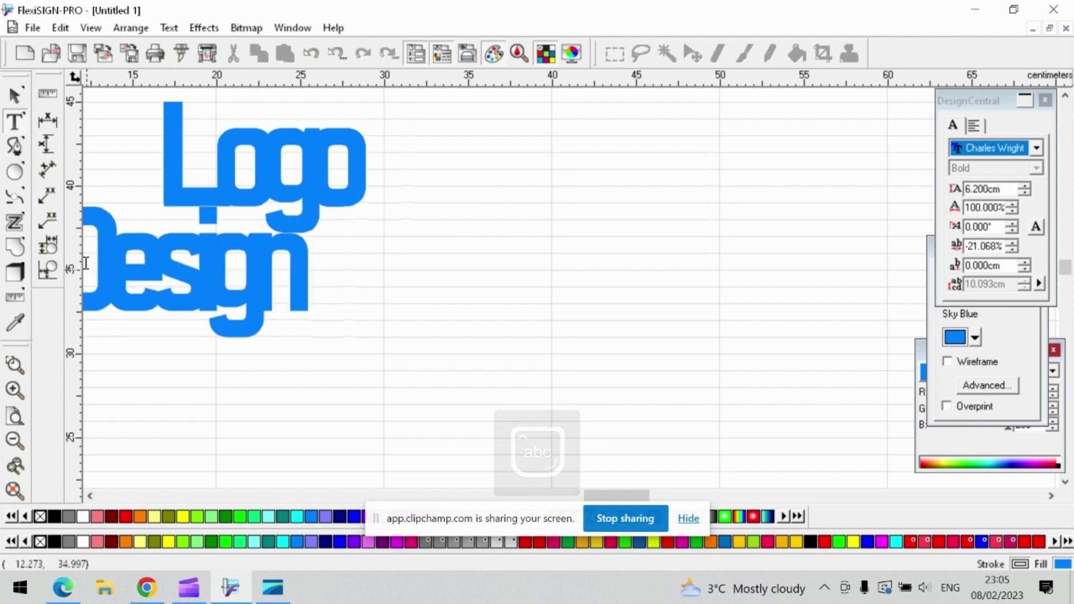
pyautogui.scroll(-1, 156, 287)
pyautogui.scroll(-2, 156, 286)
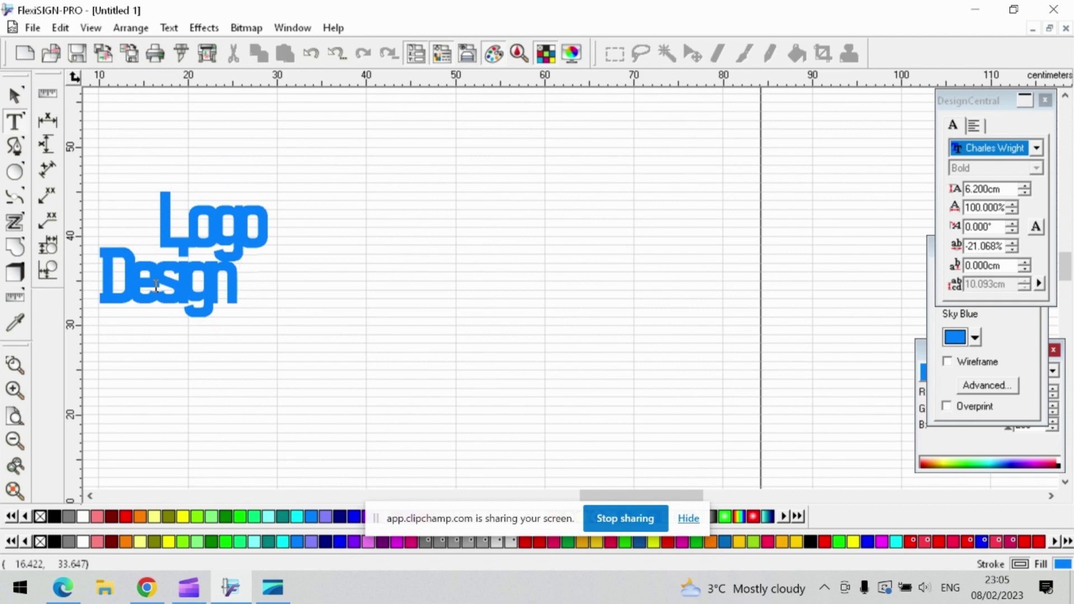
# Move Design under Logo and select both words together.
pyautogui.click(15, 96)
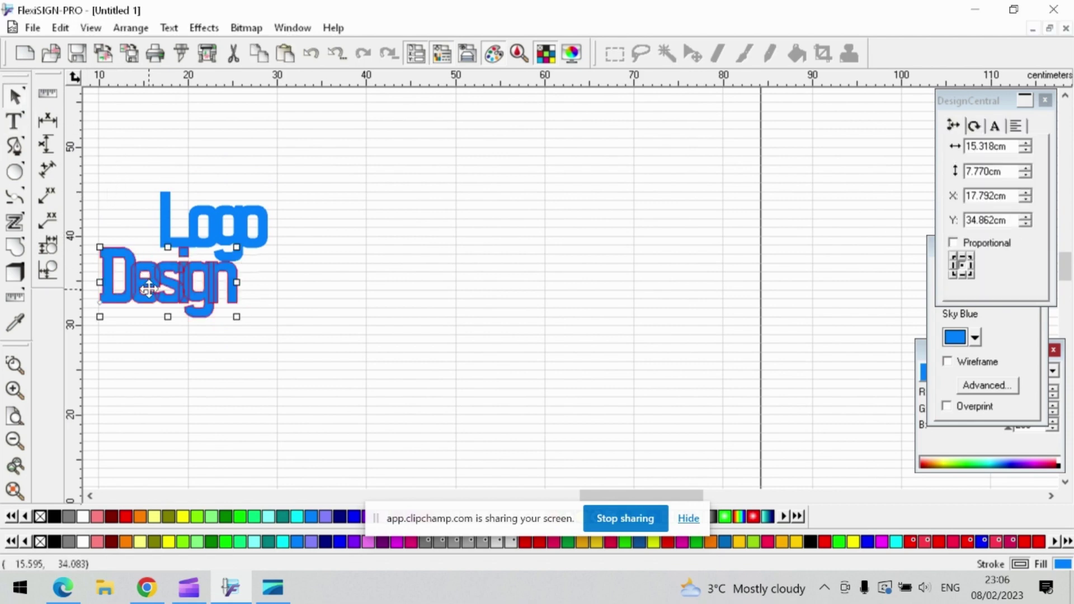
pyautogui.moveTo(149, 288); pyautogui.dragTo(216, 291)
pyautogui.moveTo(159, 162); pyautogui.dragTo(332, 340)
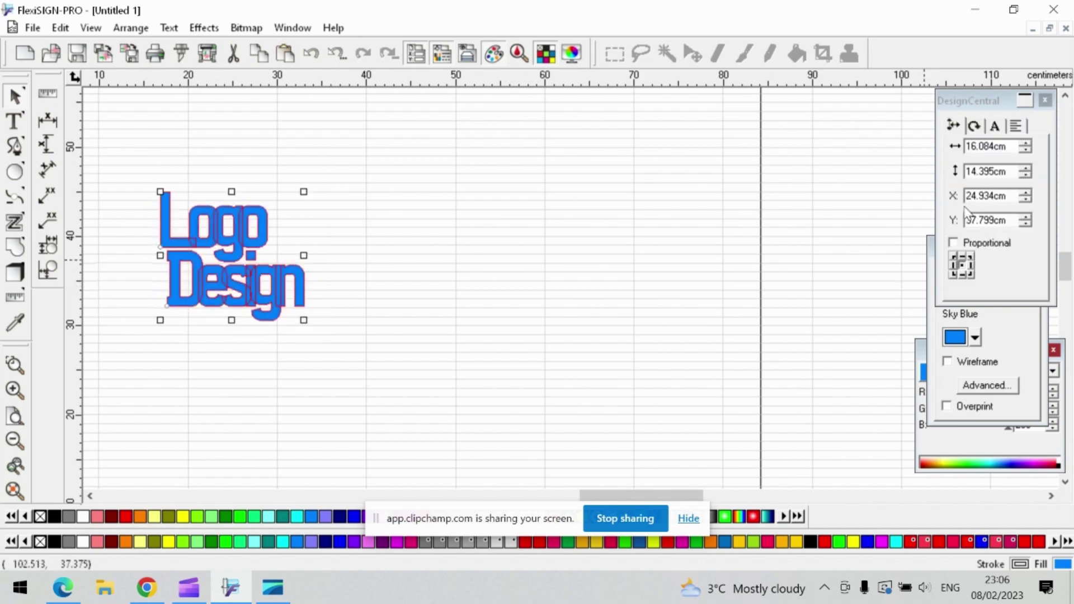
# Raise the letter spacing of both words to 18.932% in DesignCentral's Text tab.
pyautogui.click(994, 127)
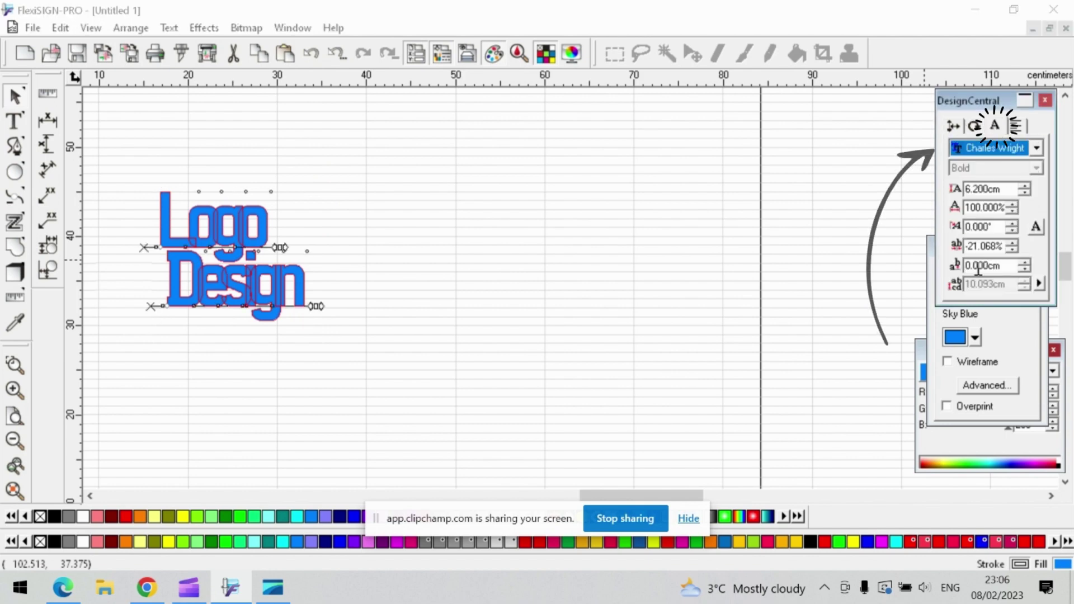
pyautogui.moveTo(974, 246)
pyautogui.mouseDown()
pyautogui.moveTo(1002, 246)
pyautogui.moveTo(966, 249)
pyautogui.mouseUp()
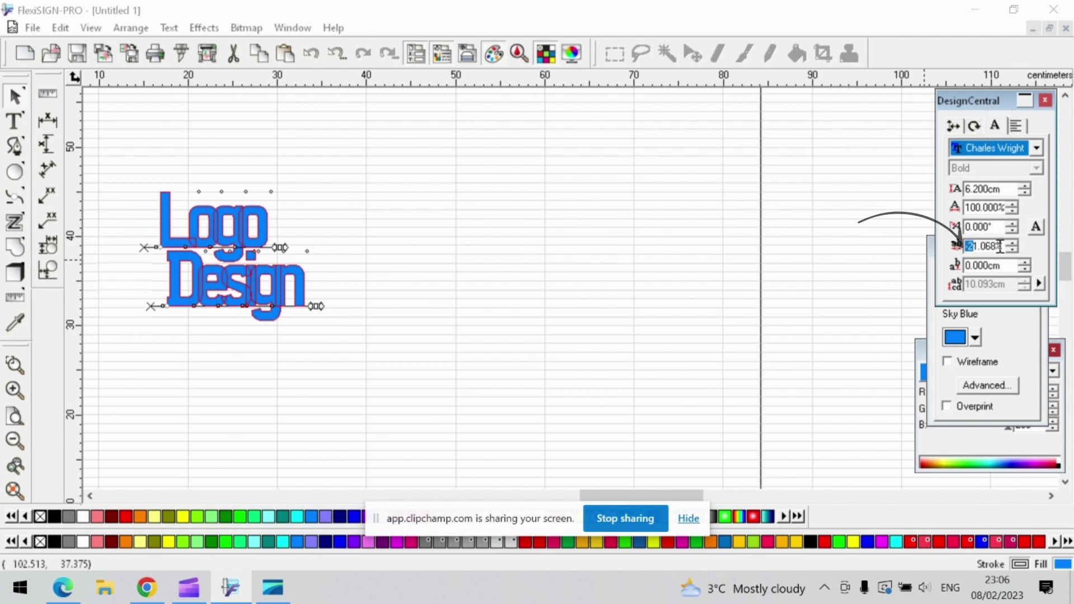
pyautogui.click(989, 247)
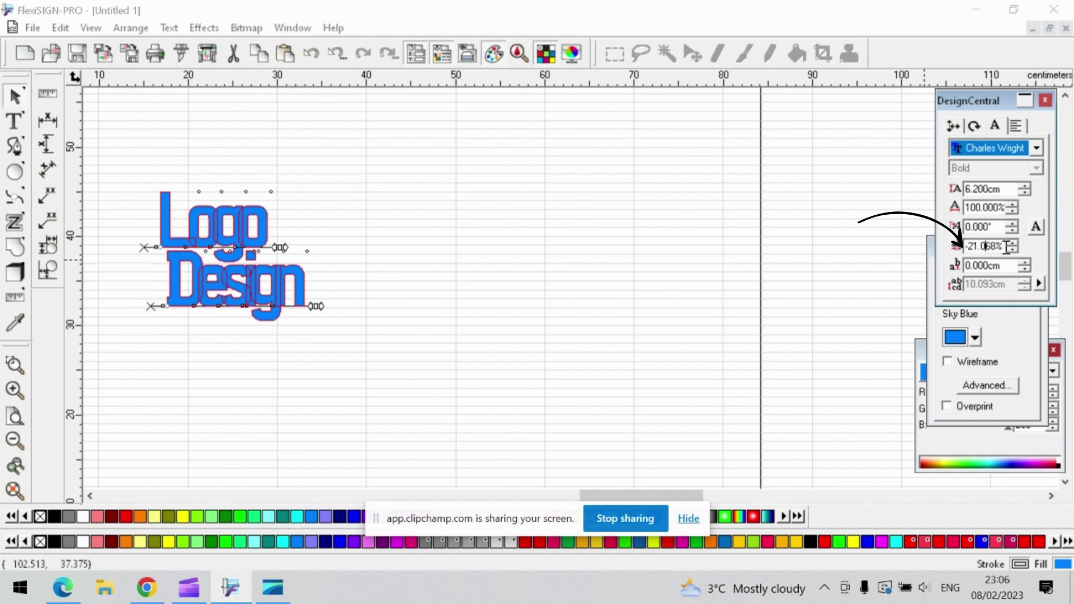
pyautogui.moveTo(1015, 242); pyautogui.dragTo(1014, 243)
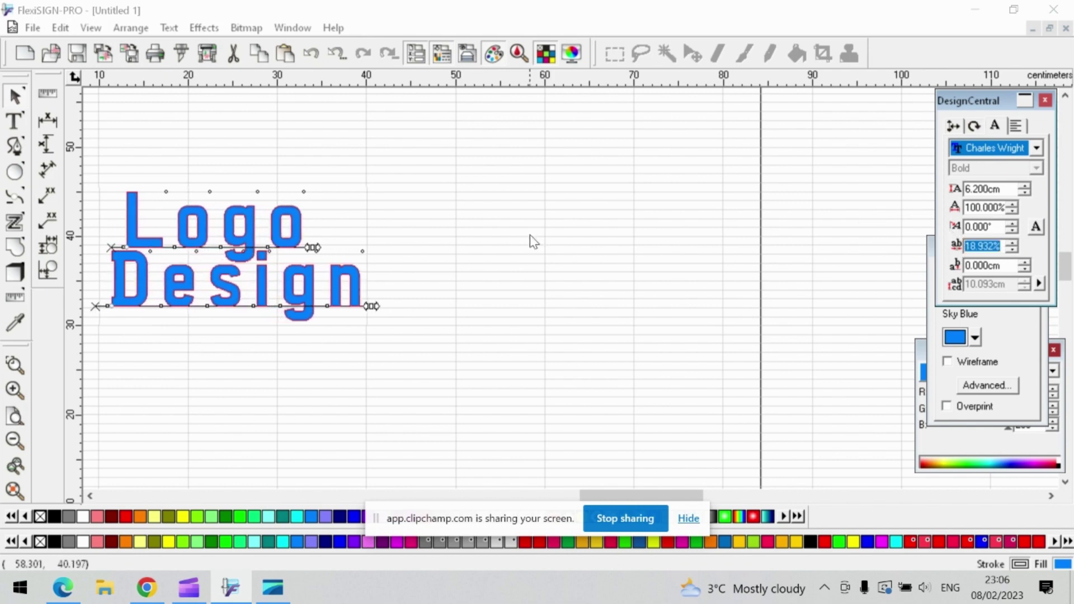
# Shift Design slightly right and colour the Logo text yellow.
pyautogui.click(480, 250)
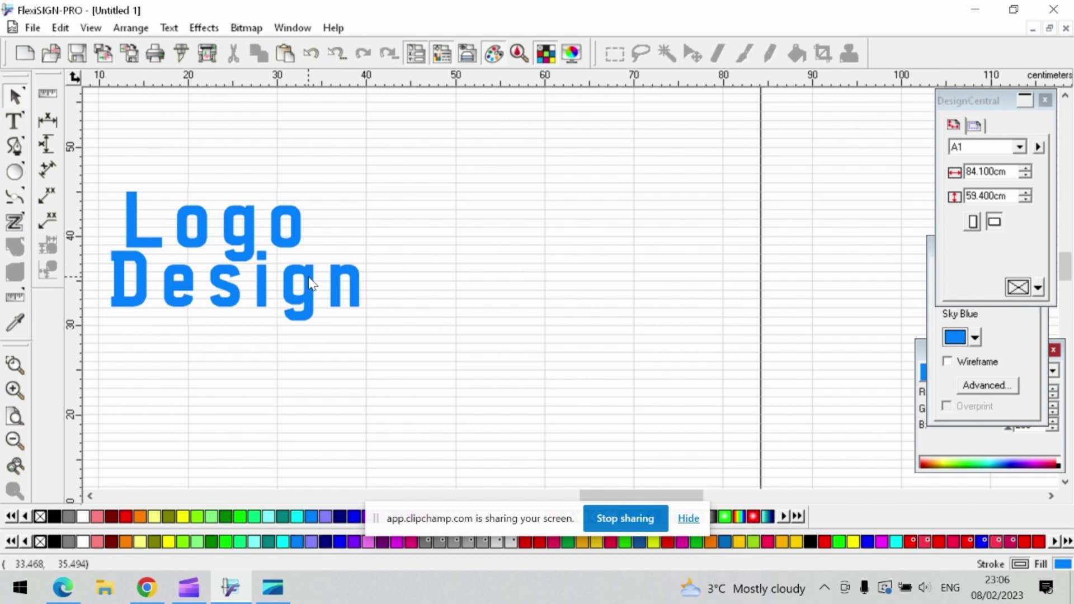
pyautogui.moveTo(291, 287); pyautogui.dragTo(303, 281)
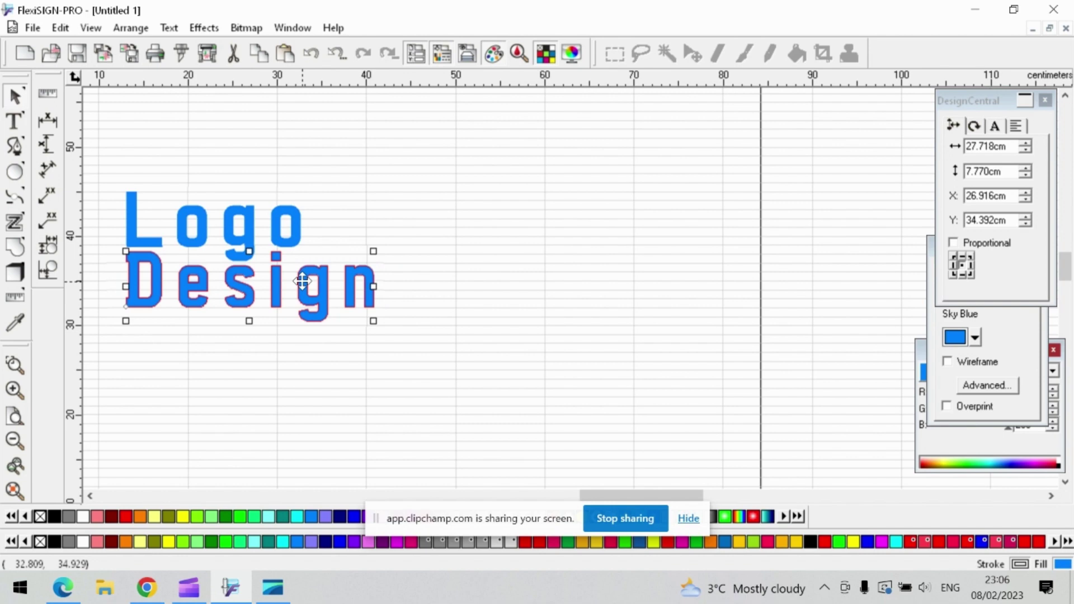
pyautogui.moveTo(127, 173); pyautogui.dragTo(278, 237)
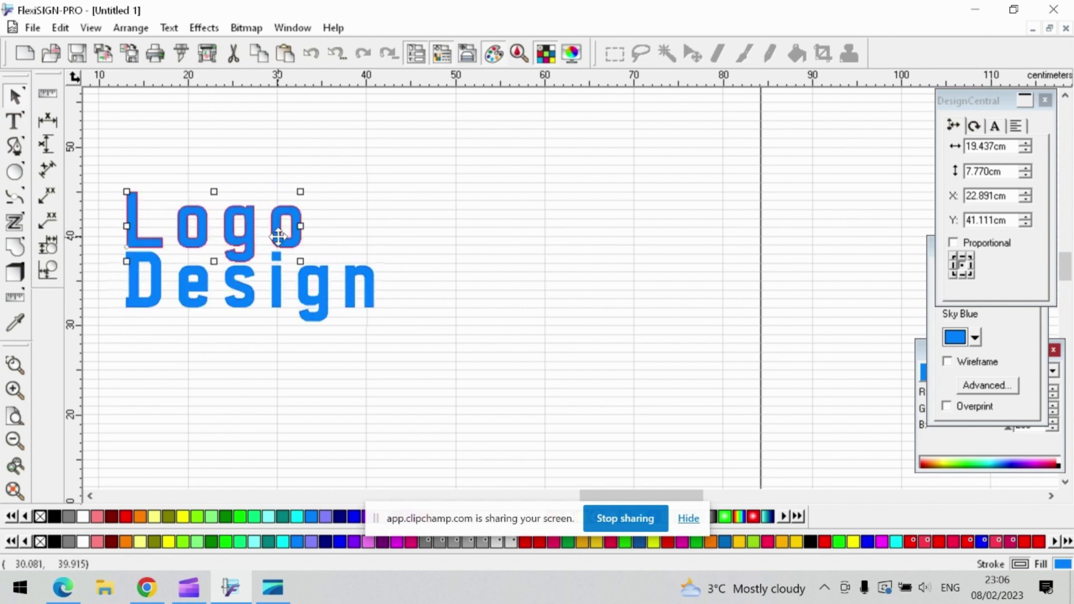
pyautogui.click(307, 295)
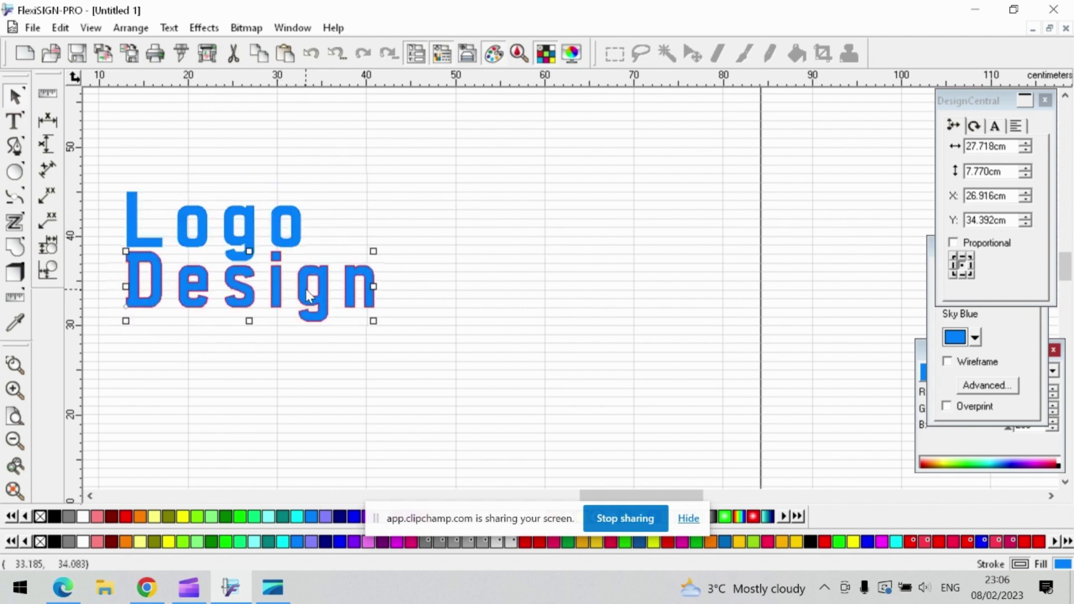
pyautogui.click(204, 217)
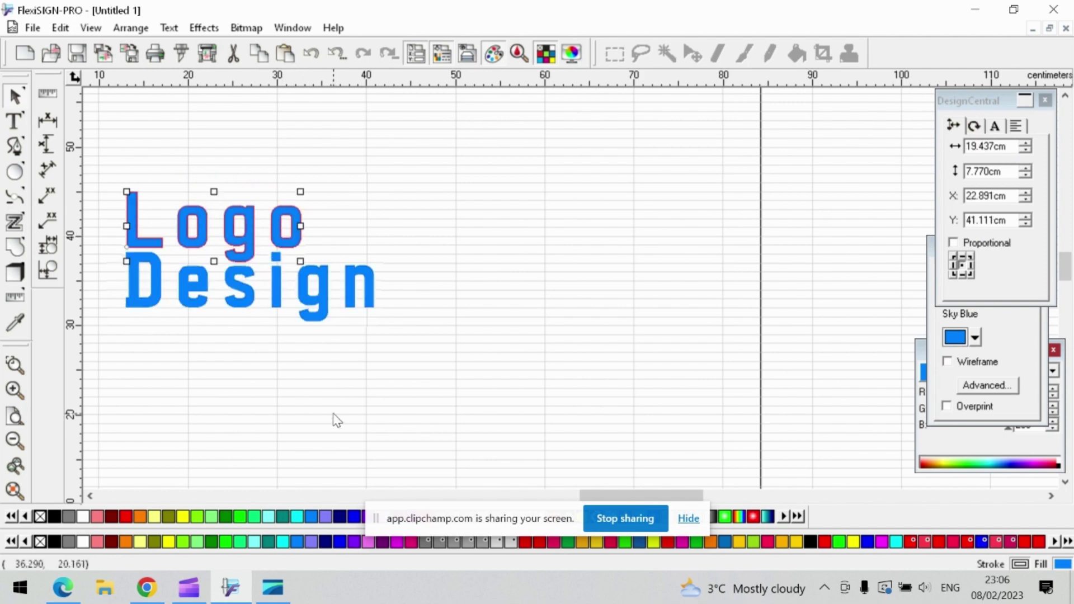
pyautogui.click(168, 542)
# Colour the Design text magenta and reselect Logo.
pyautogui.click(152, 303)
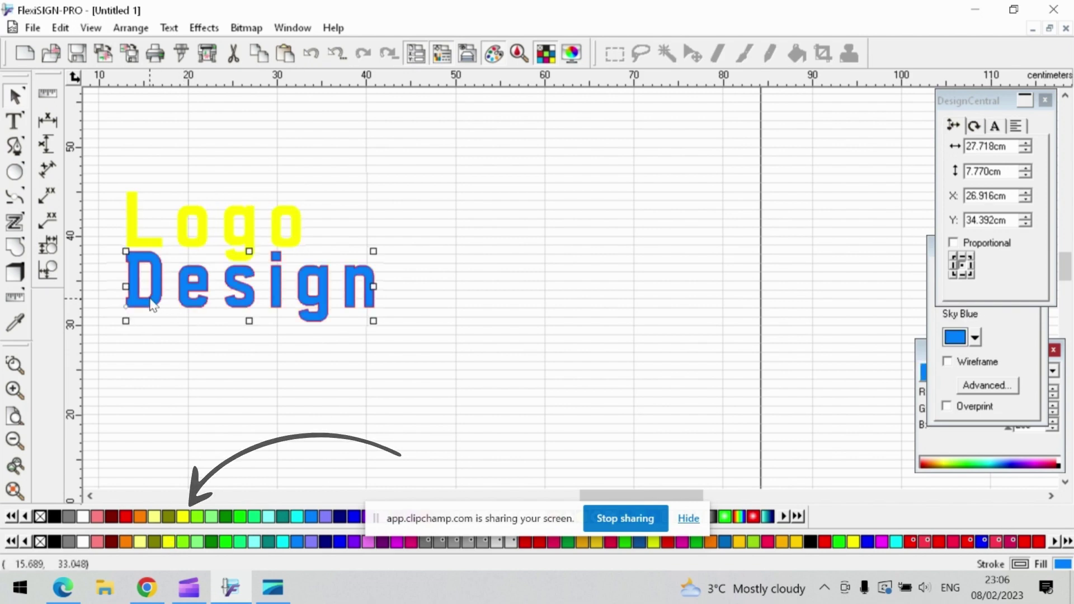
pyautogui.click(882, 541)
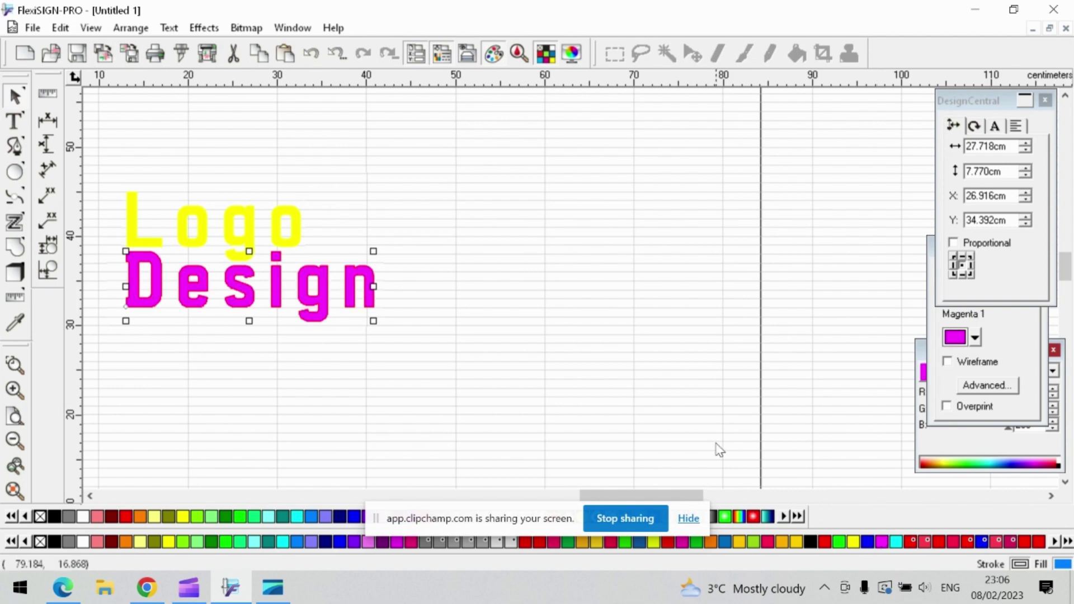
pyautogui.click(142, 218)
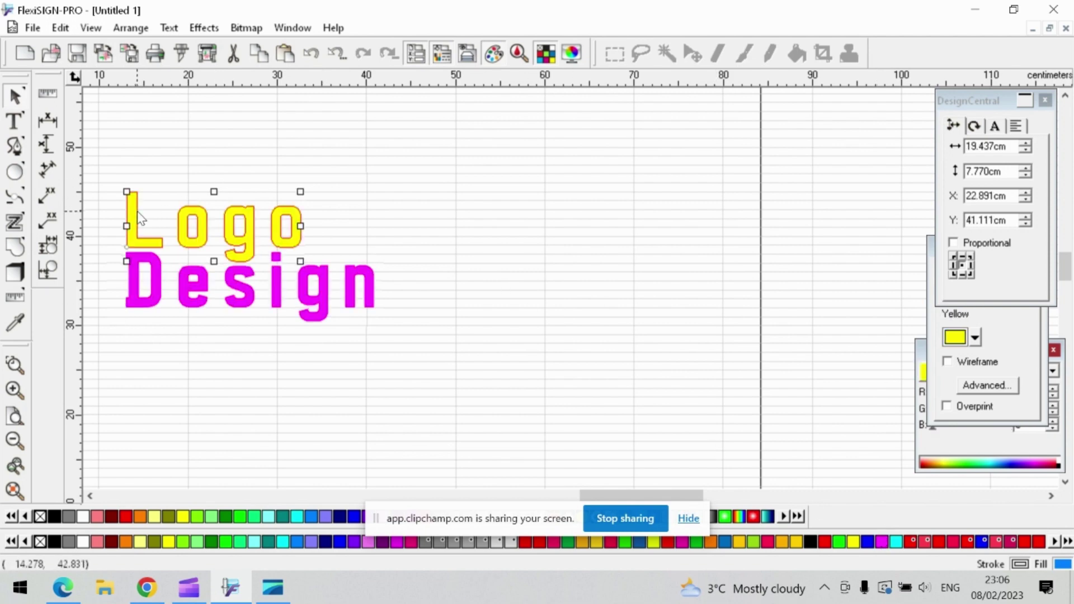
# Apply a 0.400 cm black Outline effect to the Logo text.
pyautogui.click(211, 29)
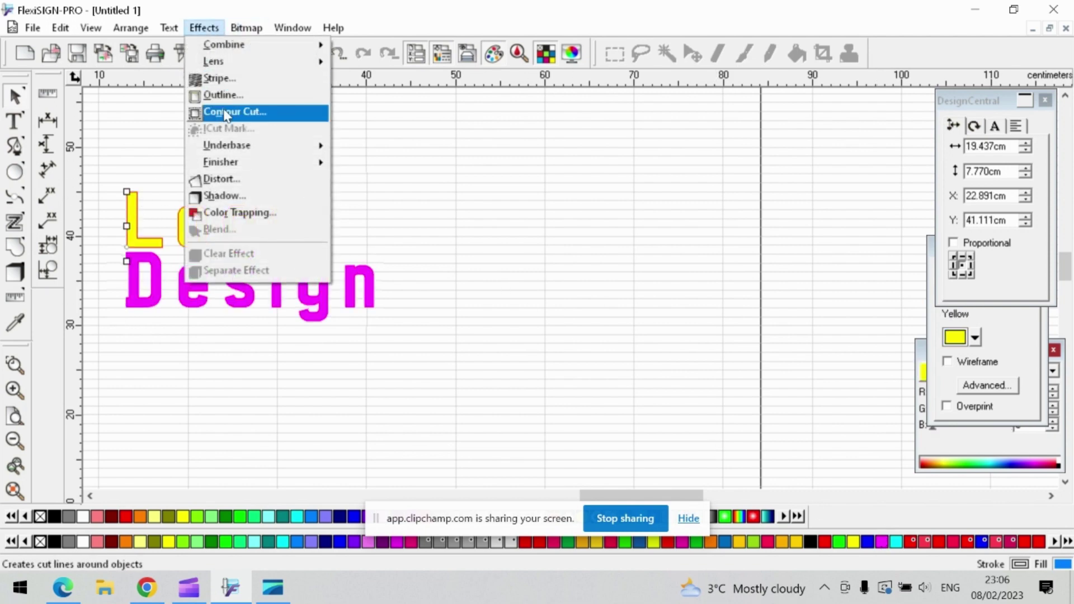
pyautogui.click(262, 99)
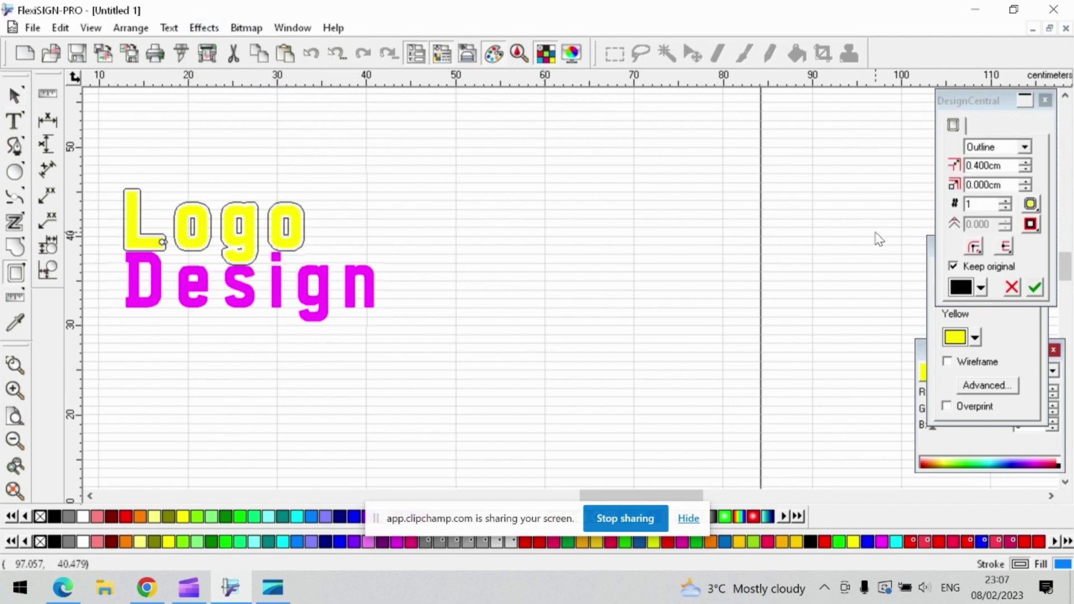
pyautogui.click(962, 292)
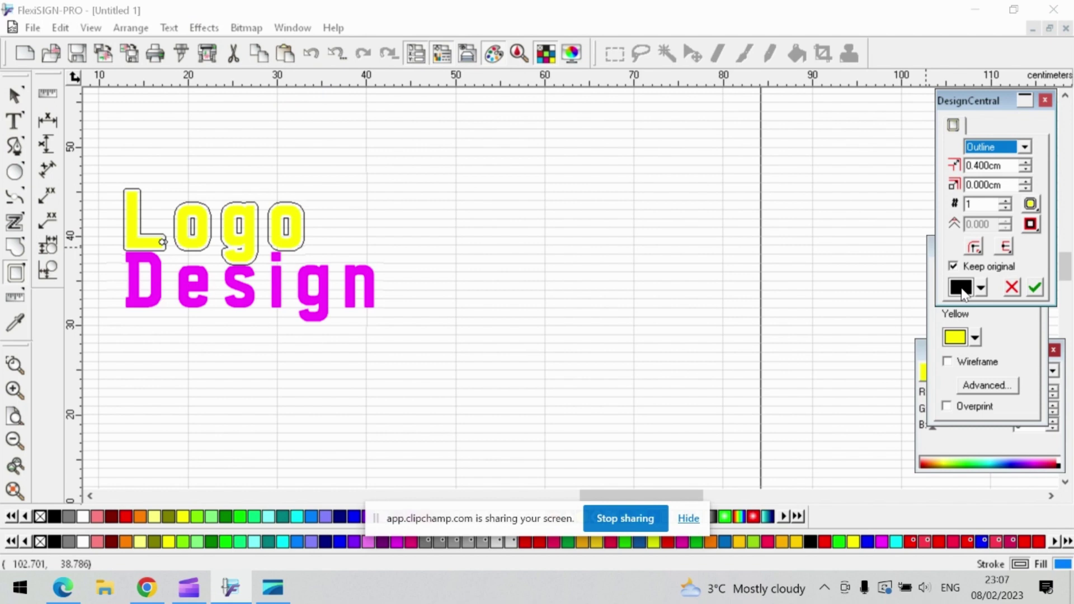
pyautogui.click(980, 289)
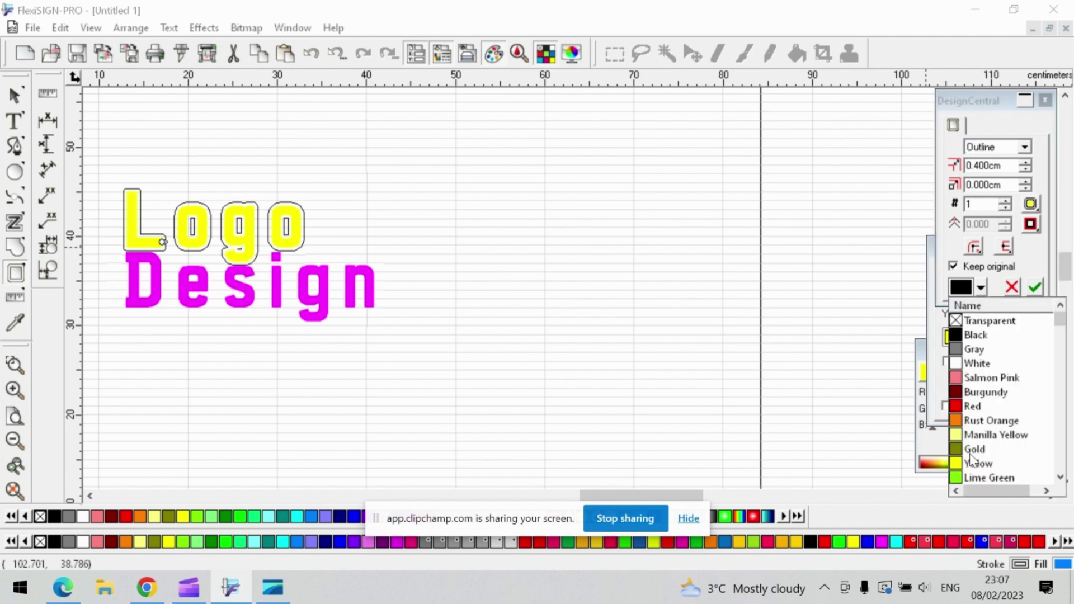
pyautogui.click(958, 336)
pyautogui.click(1036, 285)
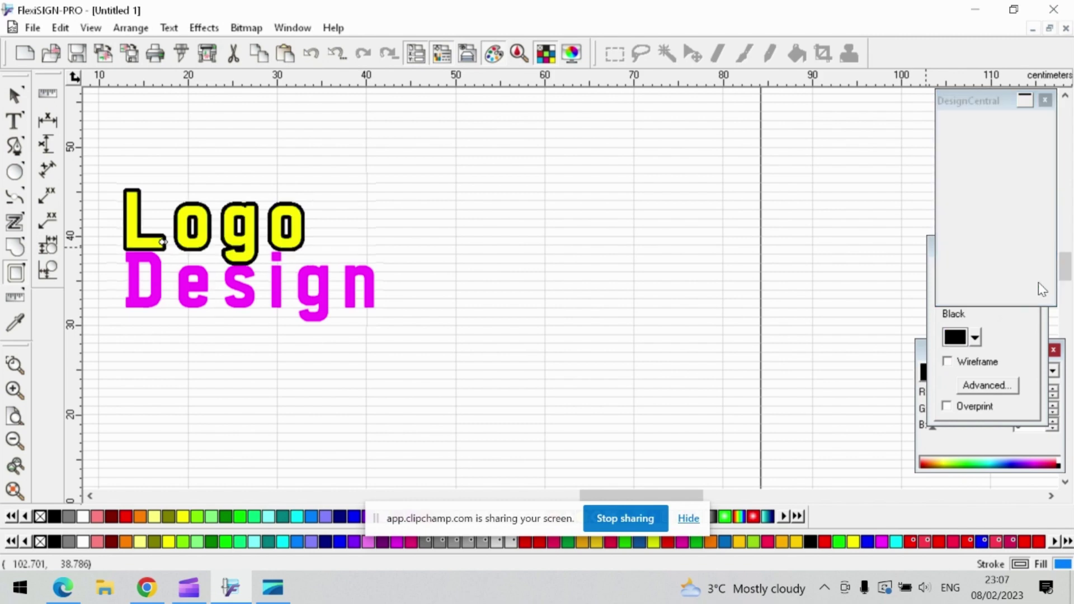
# Nudge Design down and give it a 0.400 cm black Outline effect.
pyautogui.click(369, 282)
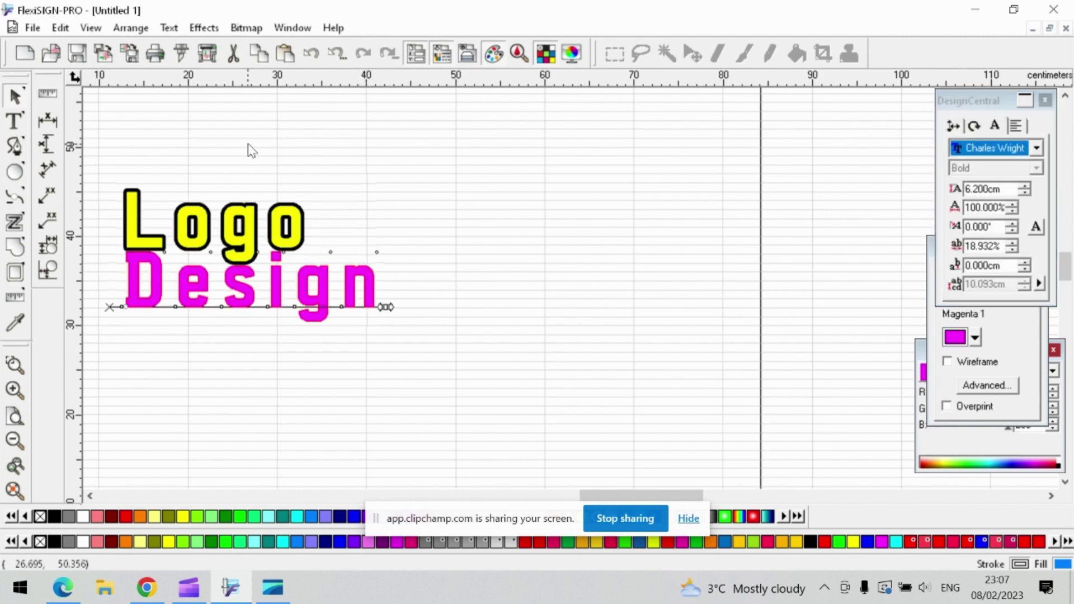
pyautogui.moveTo(152, 264); pyautogui.dragTo(151, 272)
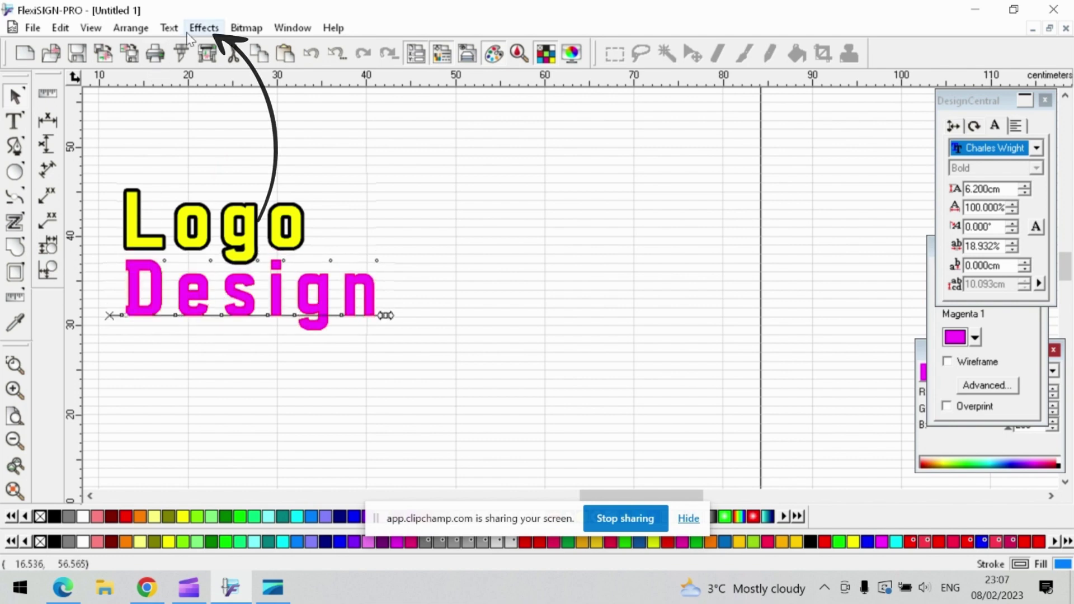
pyautogui.click(204, 27)
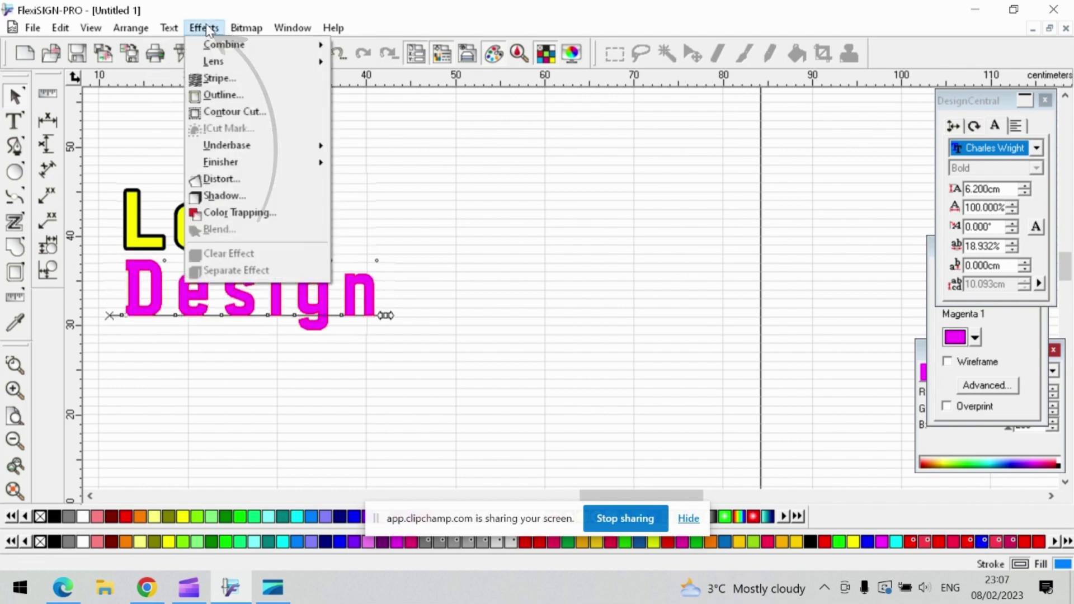
pyautogui.click(258, 95)
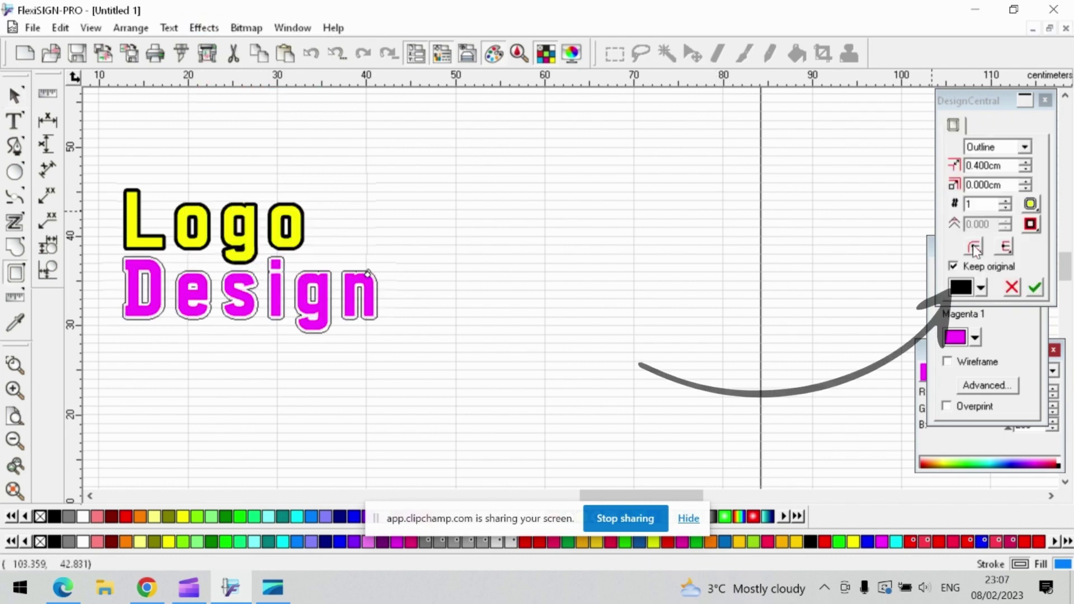
pyautogui.click(982, 288)
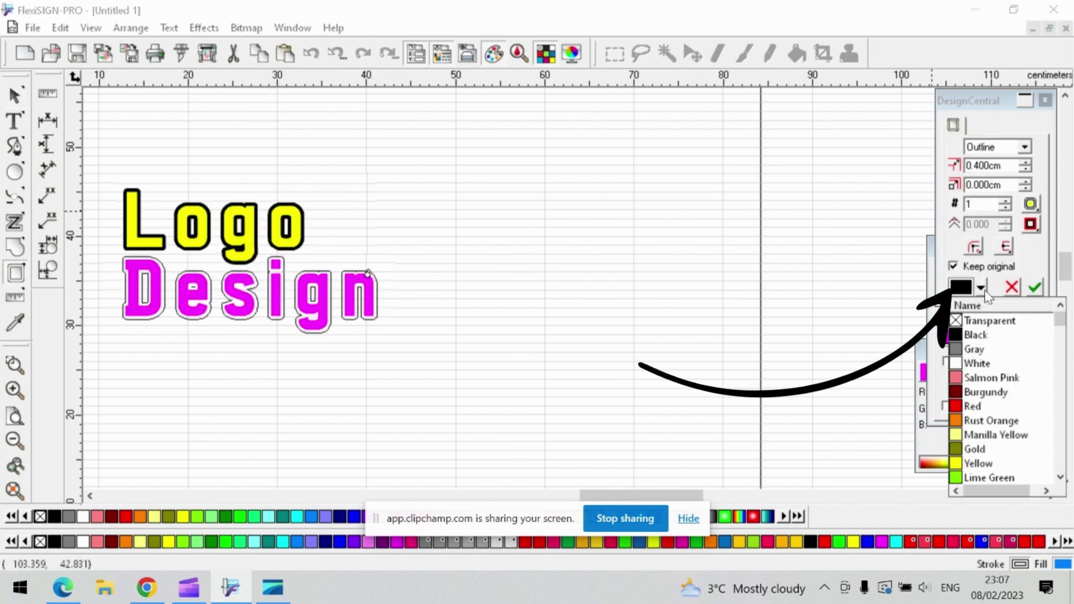
pyautogui.click(976, 335)
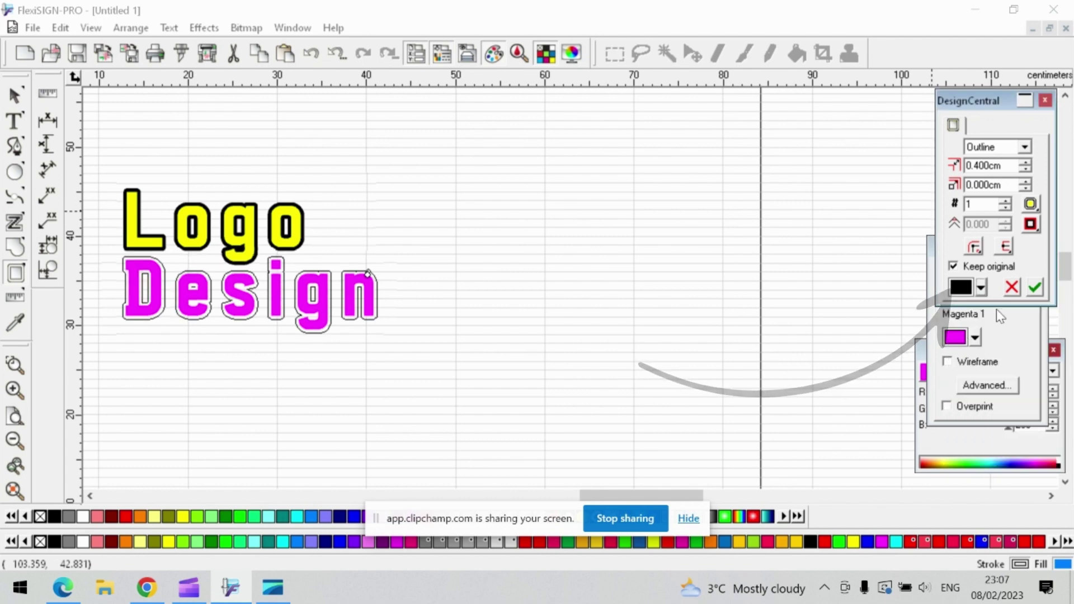
pyautogui.click(1036, 287)
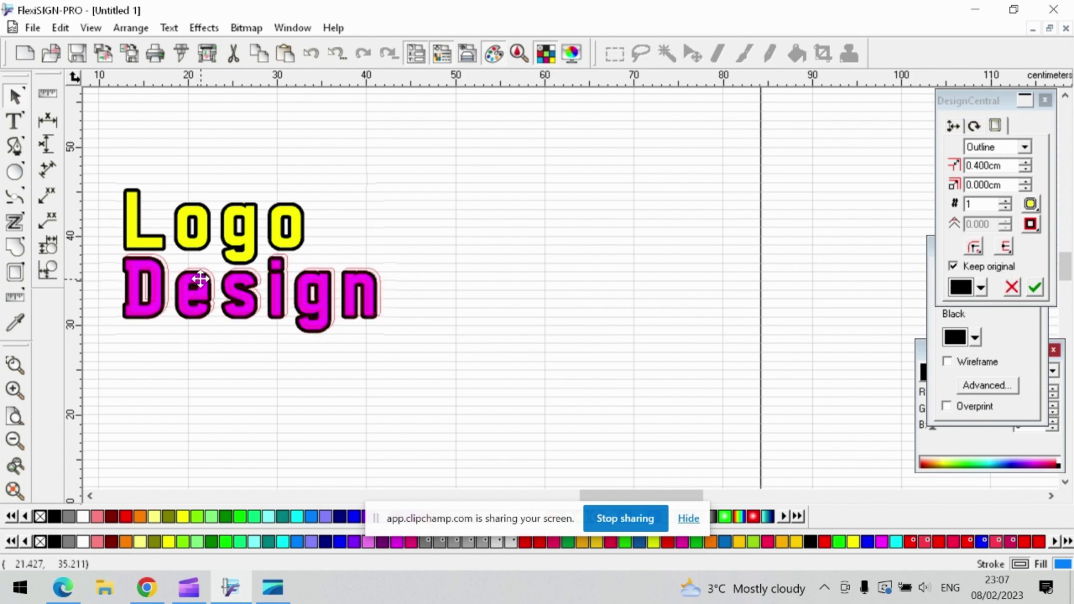
# Nudge Design right into line under Logo and select both words.
pyautogui.moveTo(201, 279); pyautogui.dragTo(199, 277)
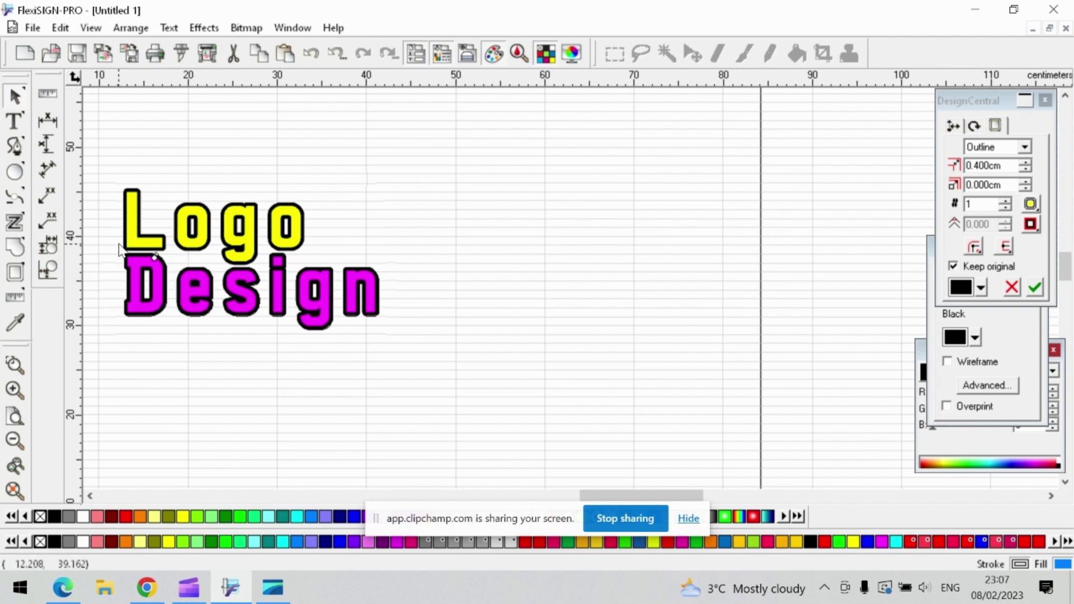
pyautogui.scroll(3, 120, 249)
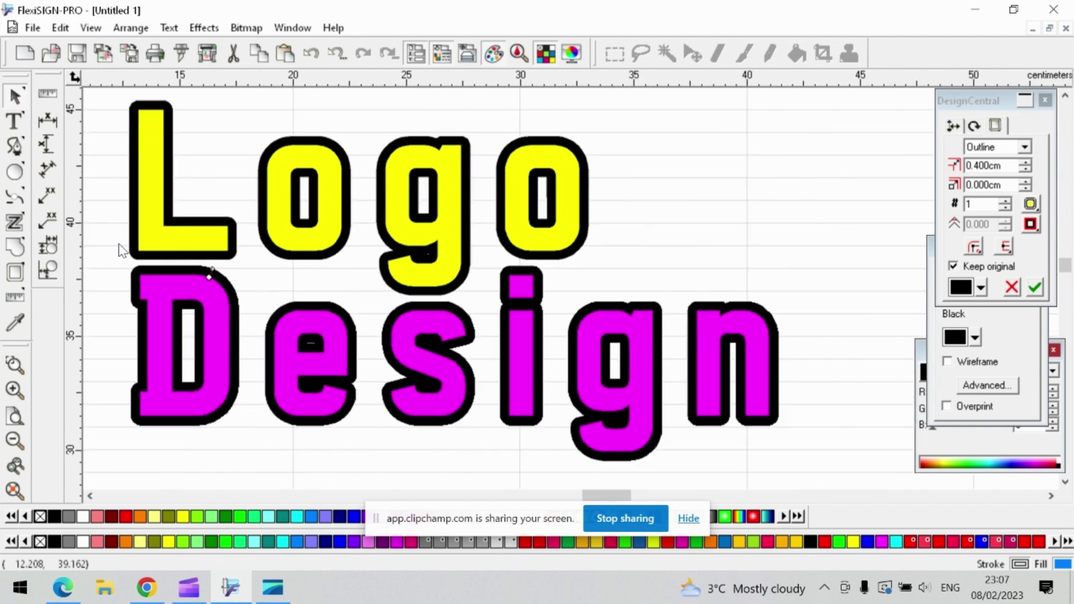
pyautogui.scroll(-1, 119, 248)
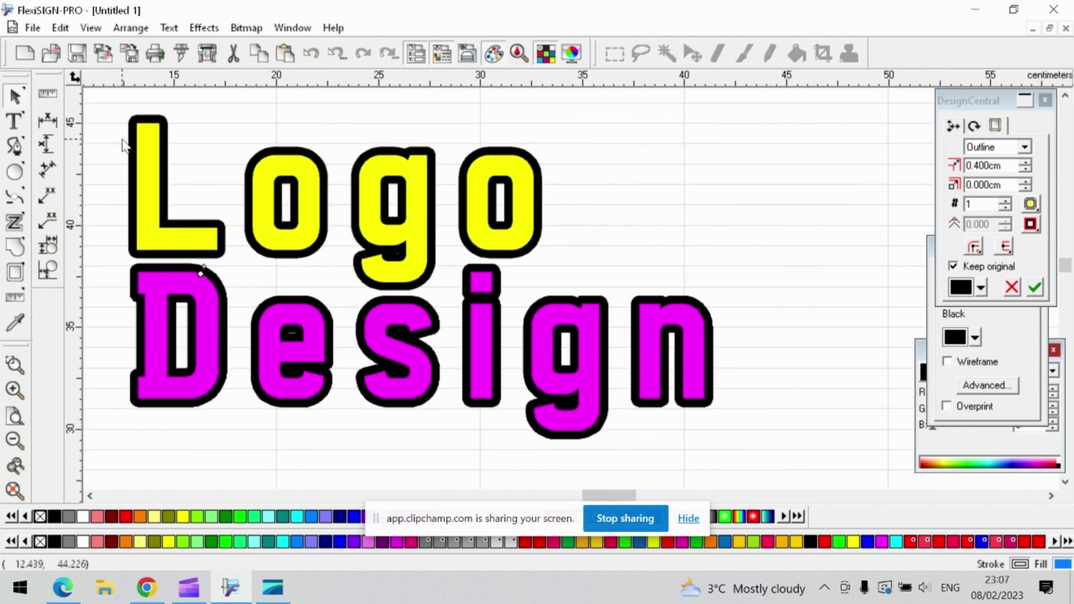
pyautogui.moveTo(119, 106); pyautogui.dragTo(327, 408)
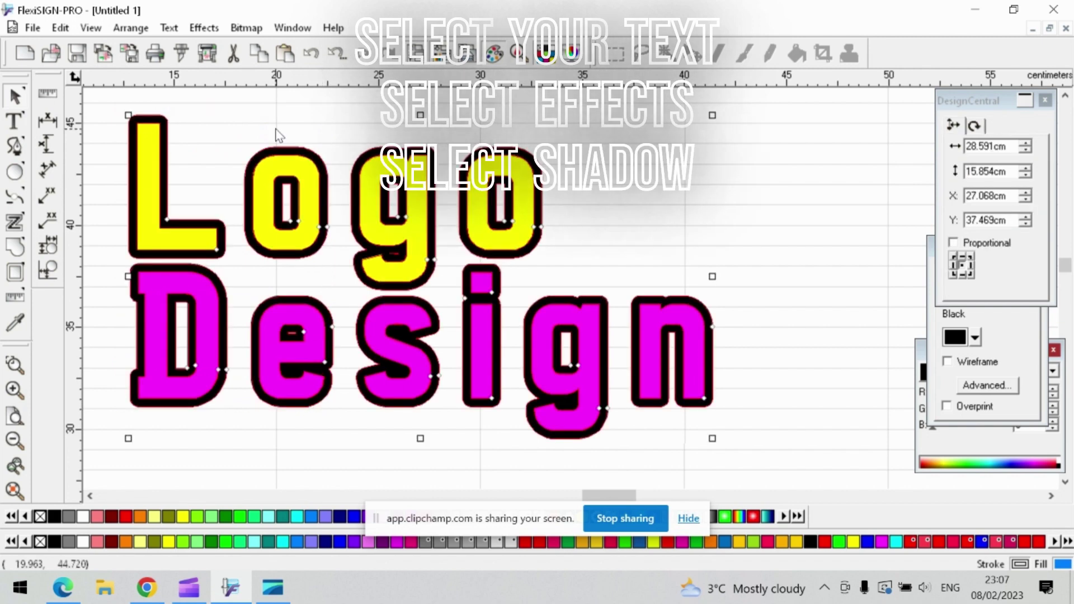
pyautogui.click(204, 28)
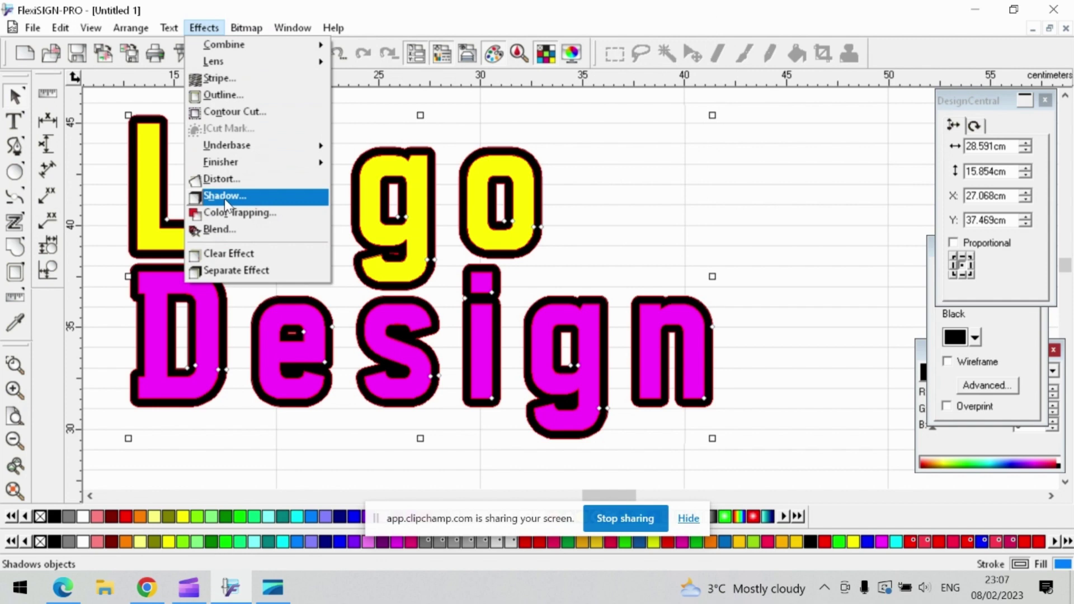
# Apply a black drop shadow with 0.500 cm X and -0.200 cm Y offset.
pyautogui.click(224, 197)
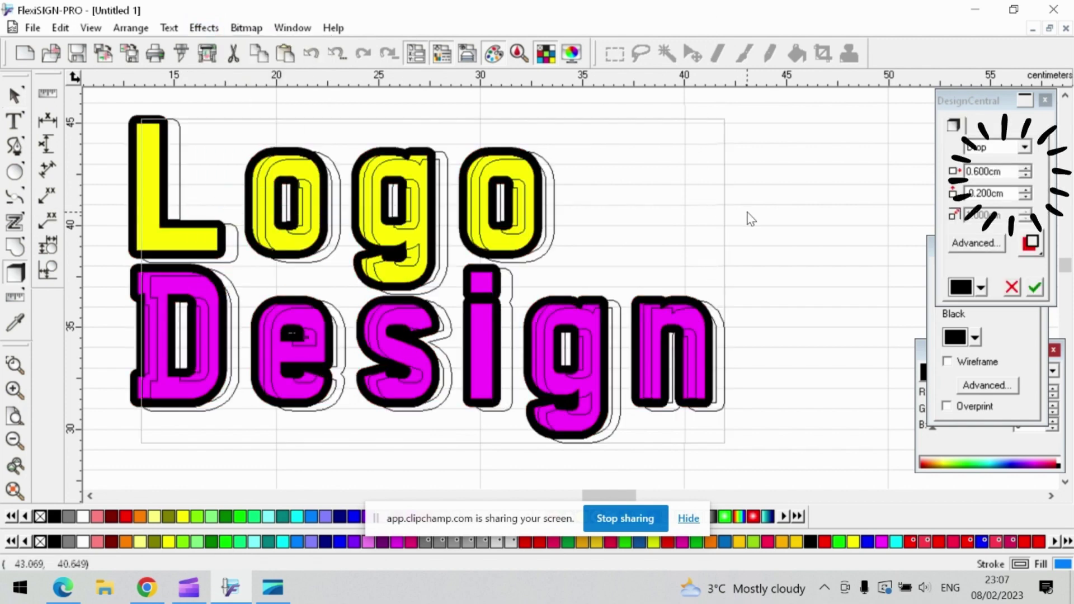
pyautogui.click(1026, 175)
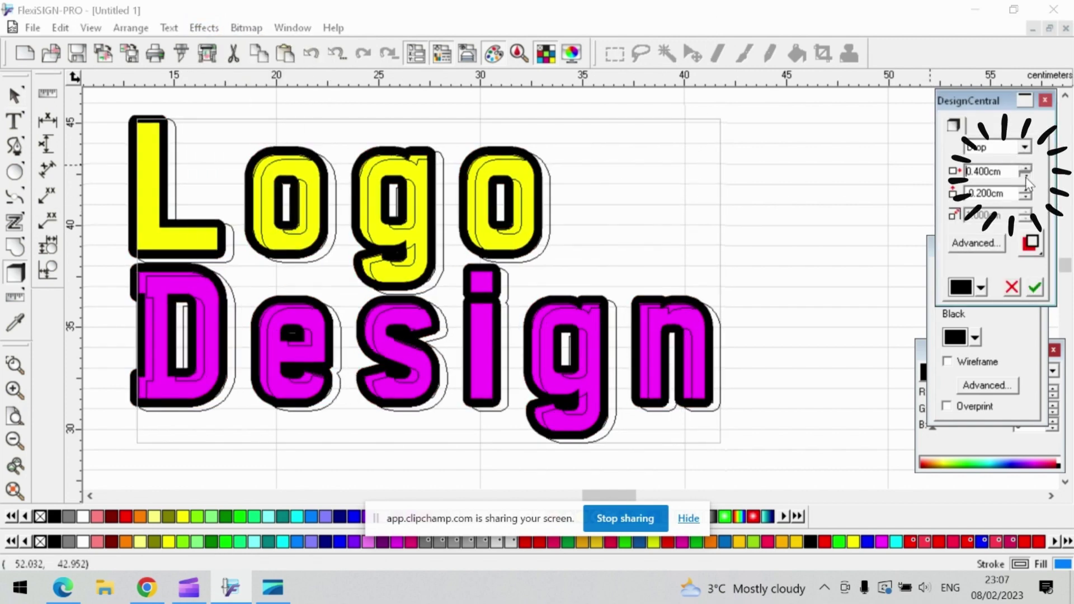
pyautogui.click(1026, 176)
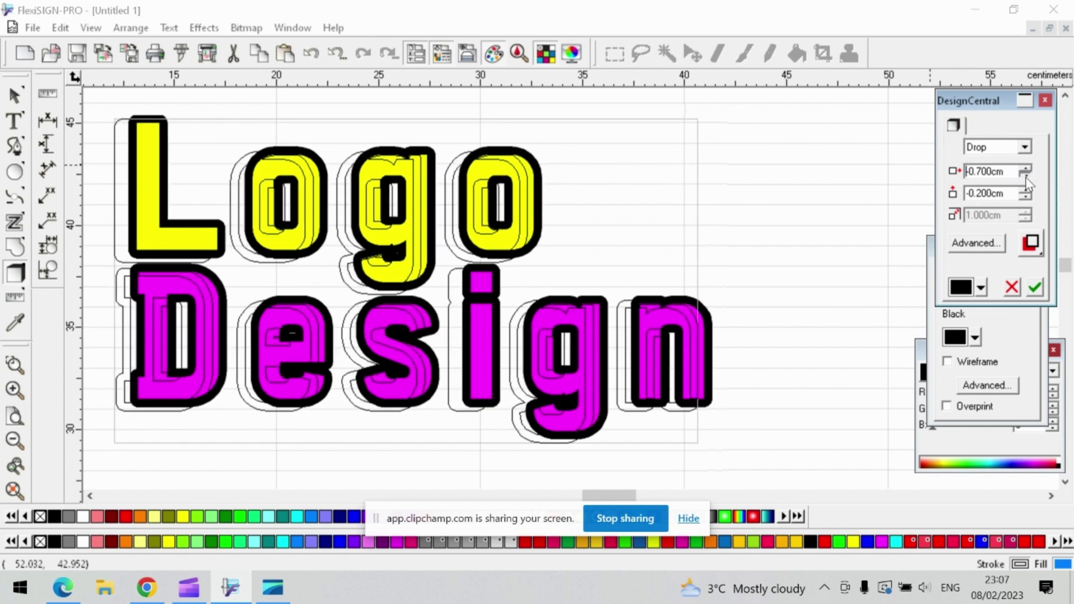
pyautogui.click(1025, 167)
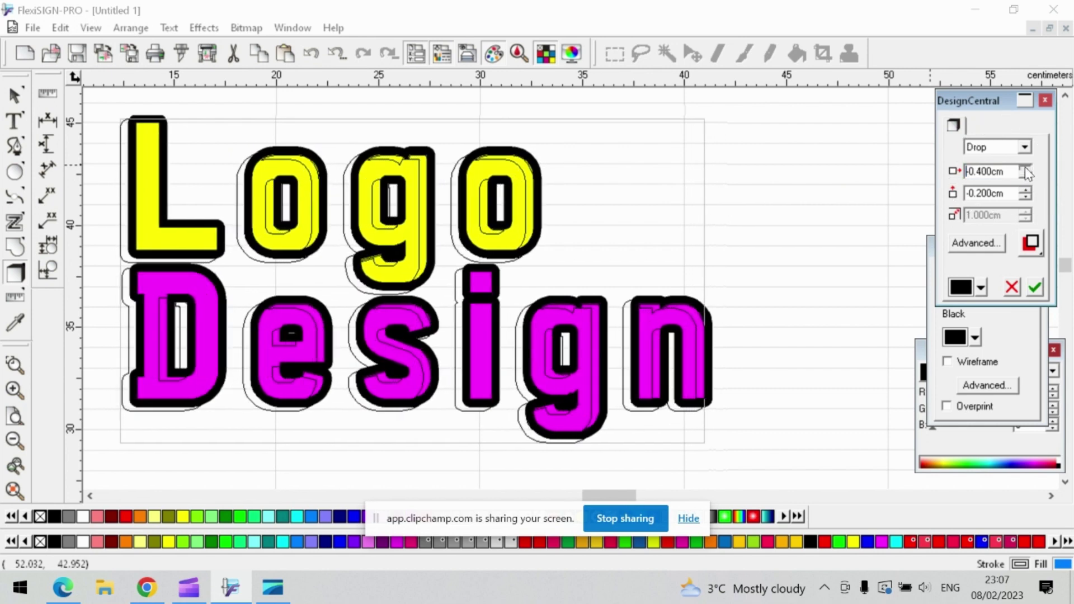
pyautogui.click(1025, 167)
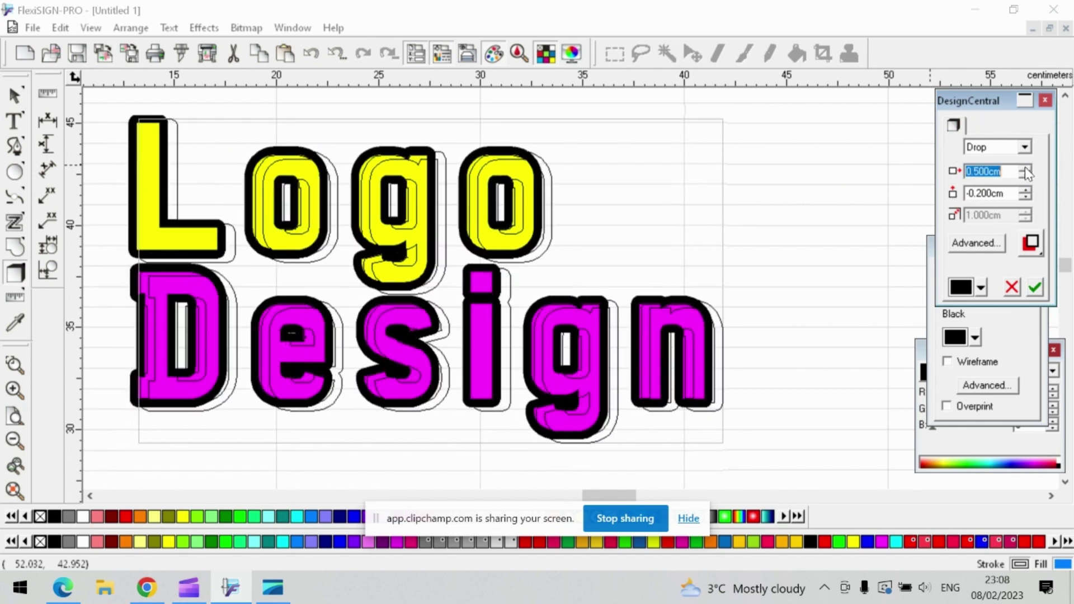
pyautogui.click(1036, 288)
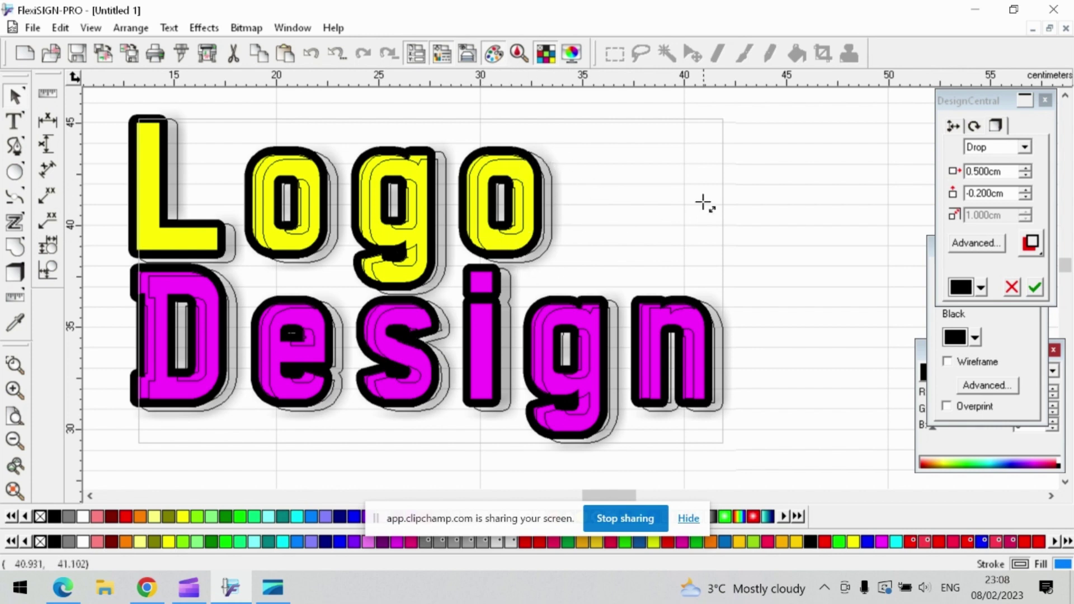
pyautogui.click(781, 191)
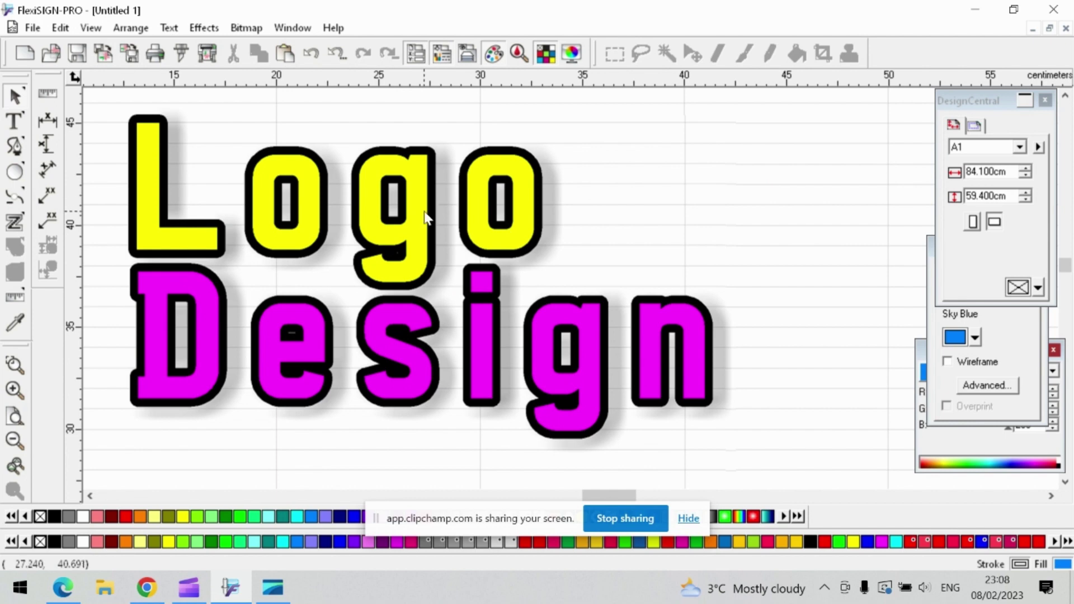
# Import the '3d crf 250' motorbike picture from the Pictures folder.
pyautogui.scroll(-4, 425, 217)
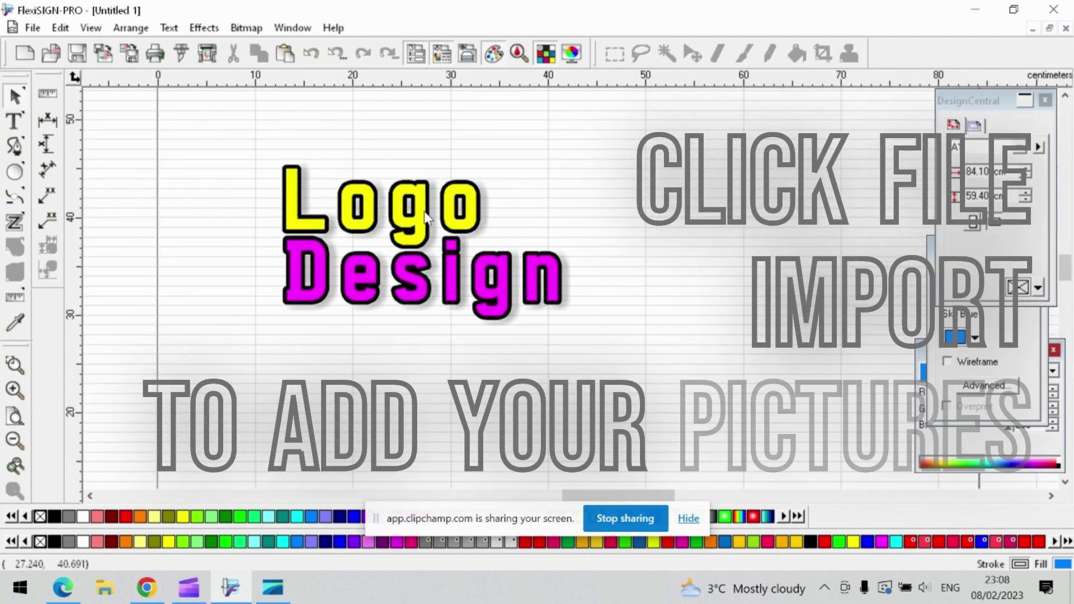
pyautogui.click(33, 28)
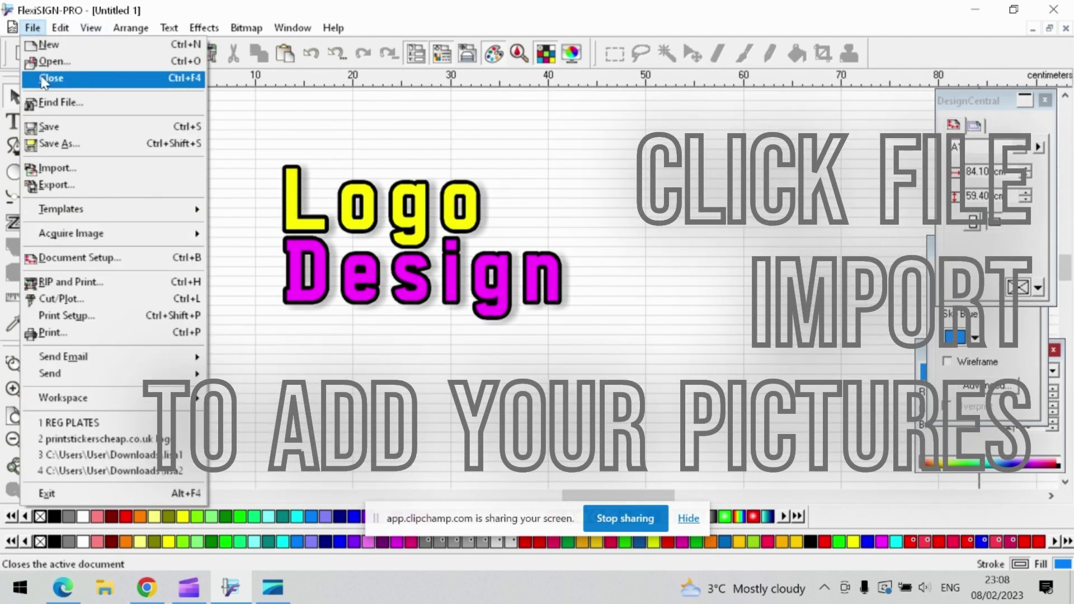
pyautogui.click(58, 168)
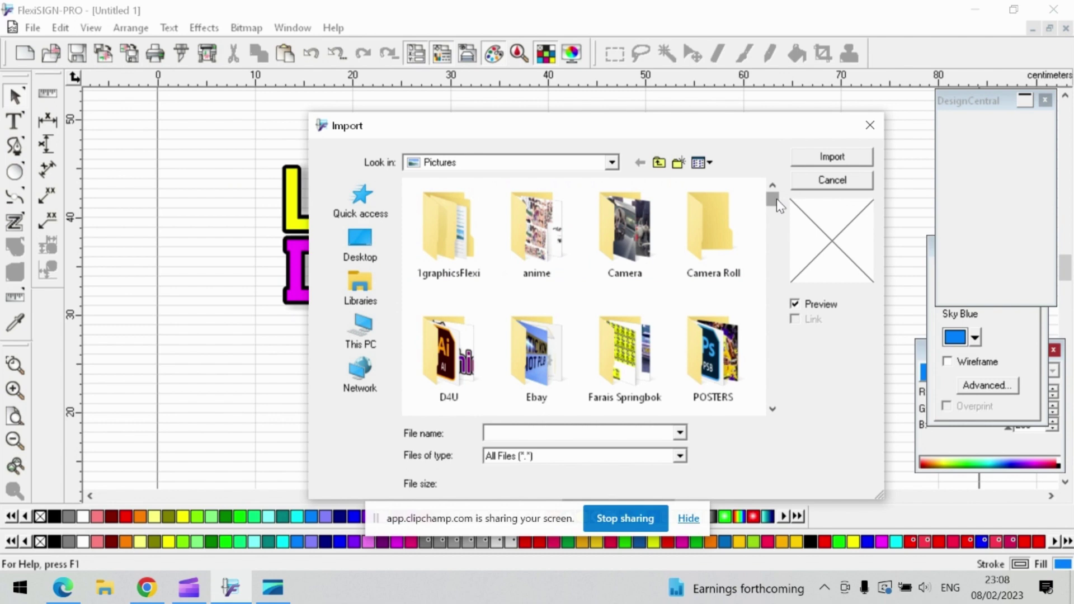
pyautogui.moveTo(778, 206); pyautogui.dragTo(779, 209)
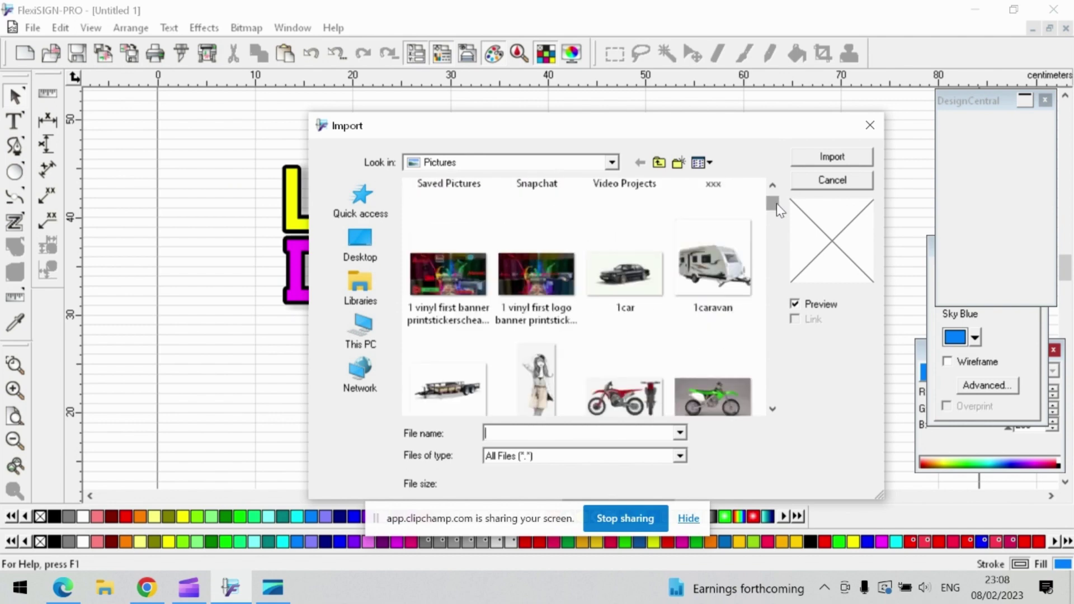
pyautogui.click(620, 385)
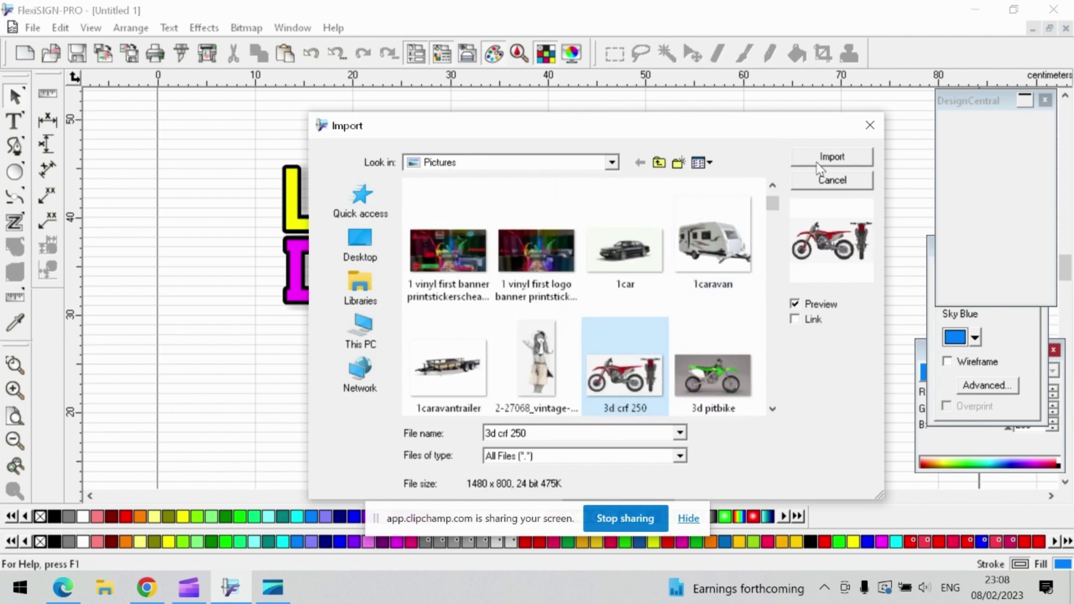
pyautogui.click(838, 154)
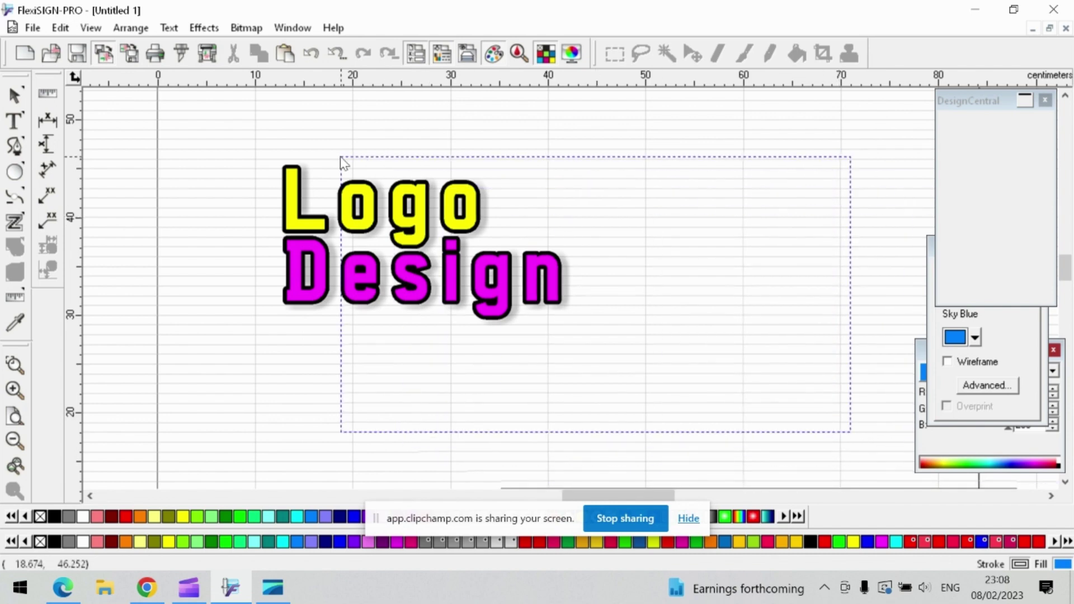
# Place the motorbike picture, send it behind the lettering, and move it up-right.
pyautogui.click(202, 127)
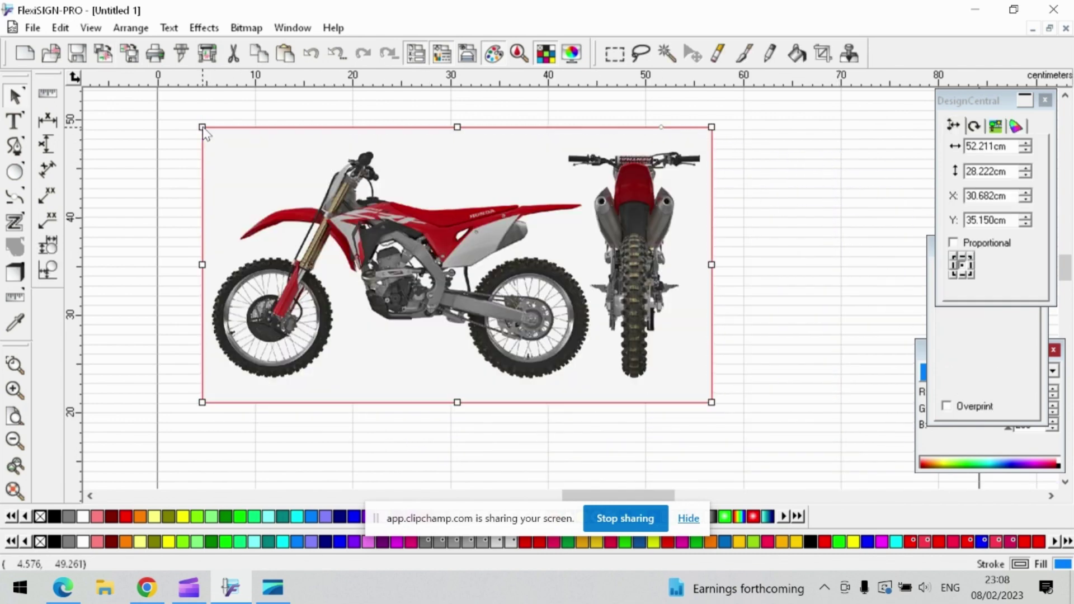
pyautogui.rightClick(388, 201)
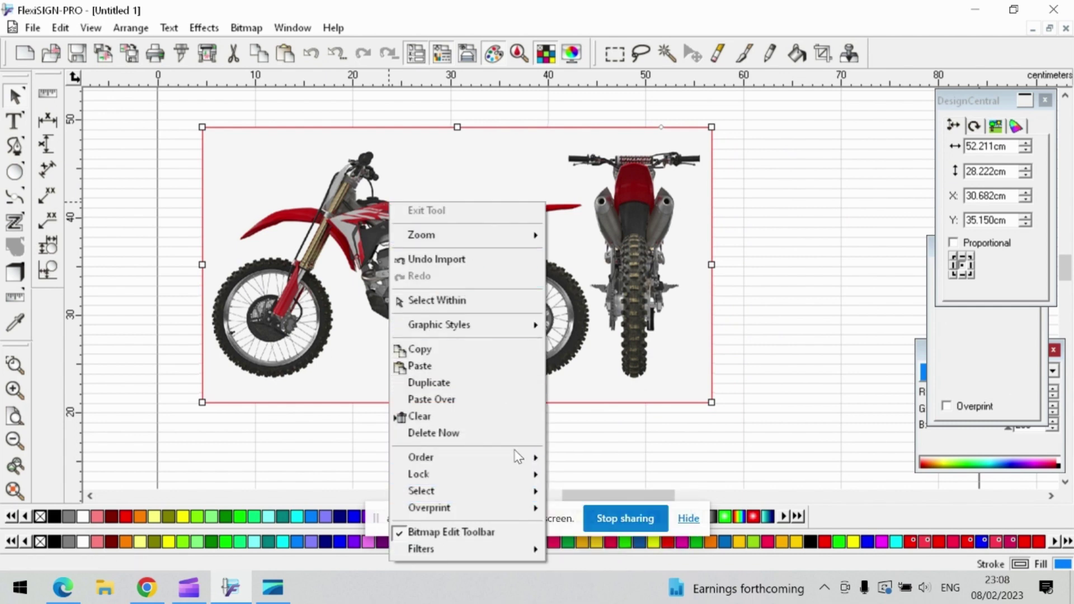
pyautogui.moveTo(518, 463)
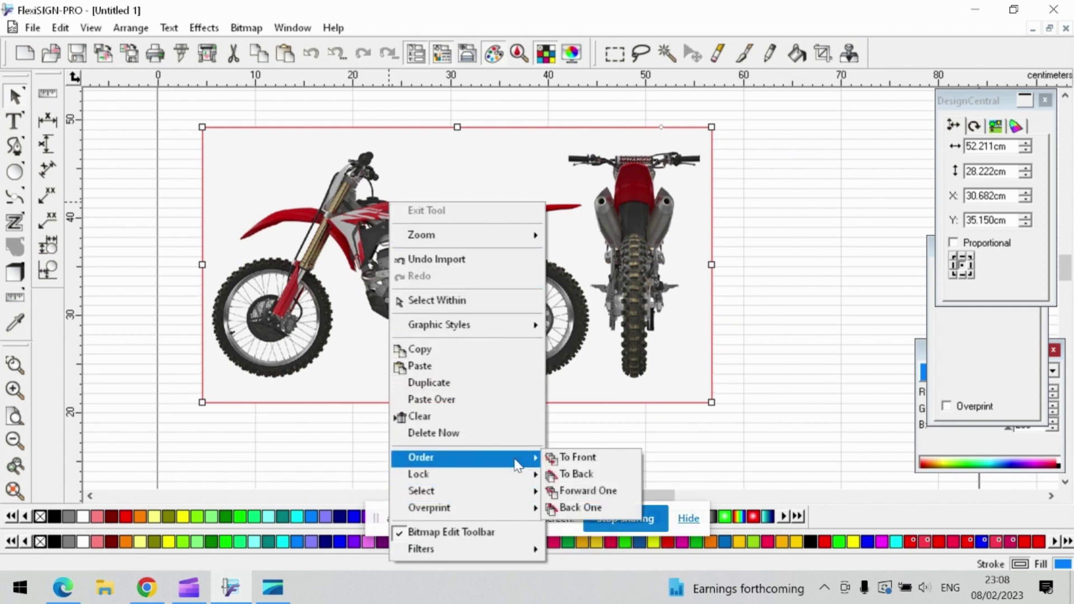
pyautogui.click(601, 475)
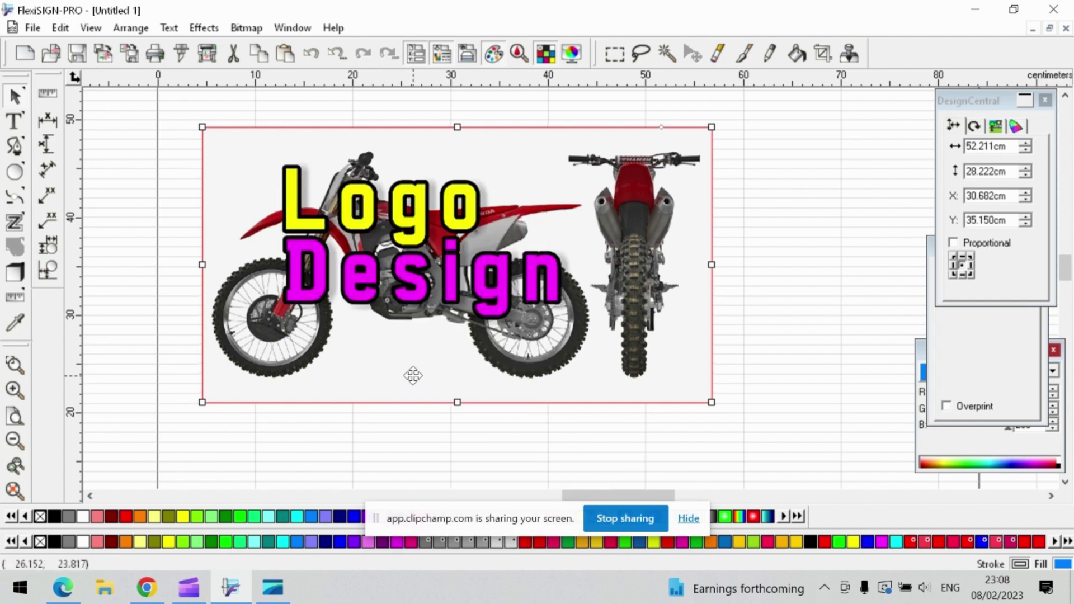
pyautogui.moveTo(413, 375); pyautogui.dragTo(562, 305)
# Shrink the Logo Design lettering to 9.028 × 5.158 cm over the front wheel.
pyautogui.click(297, 218)
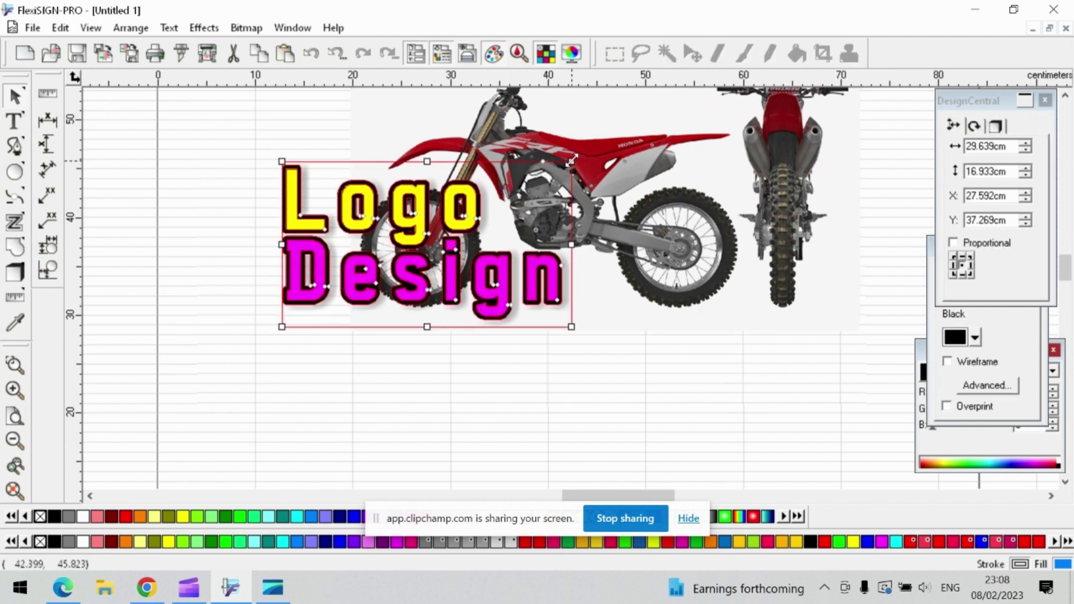
pyautogui.moveTo(572, 161); pyautogui.dragTo(369, 276)
pyautogui.moveTo(313, 301); pyautogui.dragTo(412, 242)
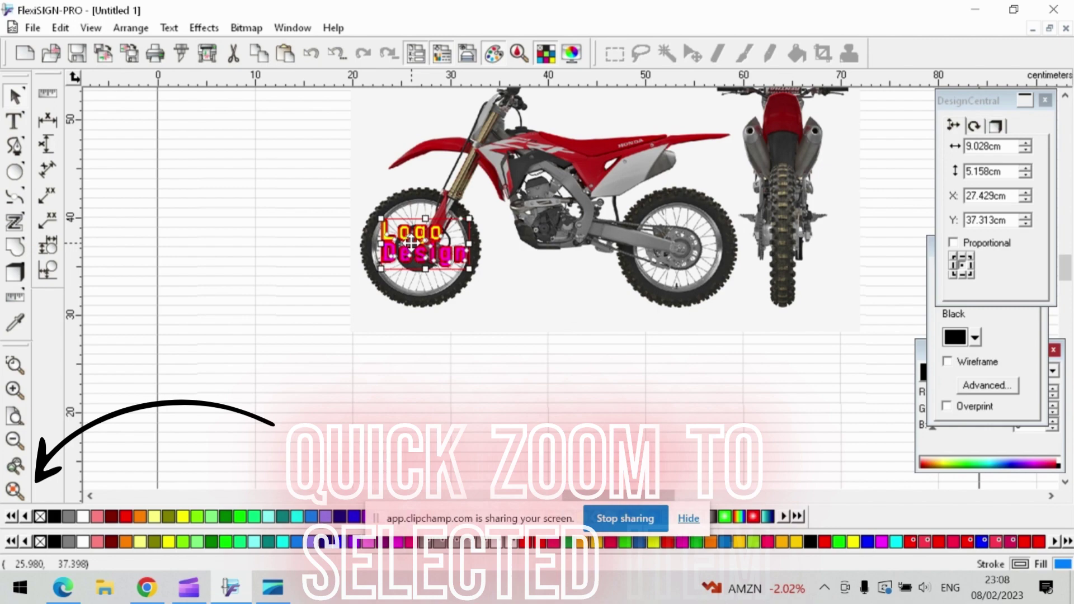
pyautogui.click(13, 491)
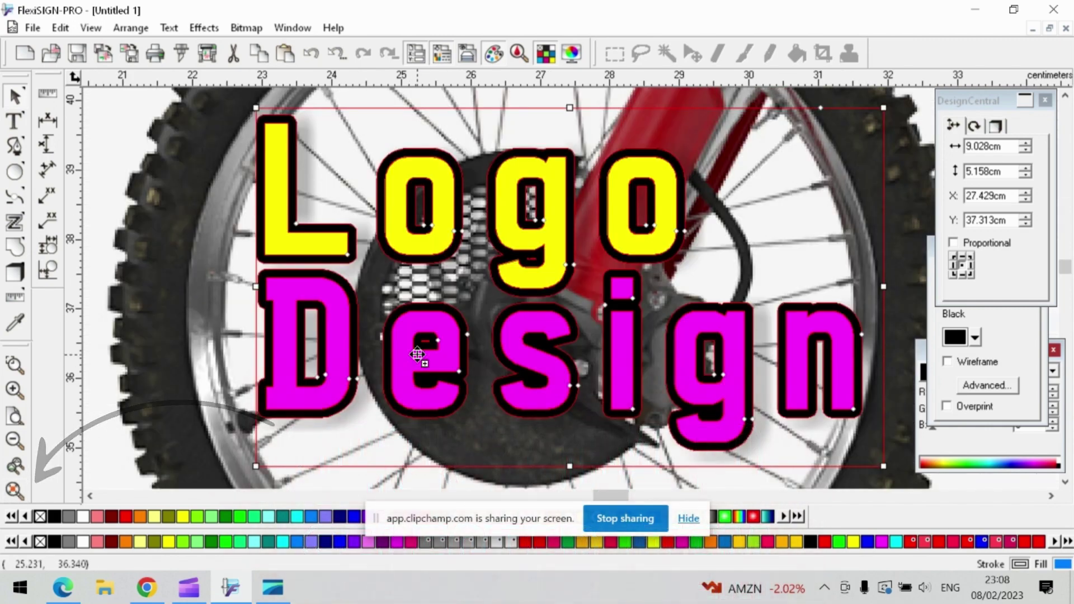
pyautogui.scroll(-3, 417, 353)
pyautogui.scroll(-4, 417, 353)
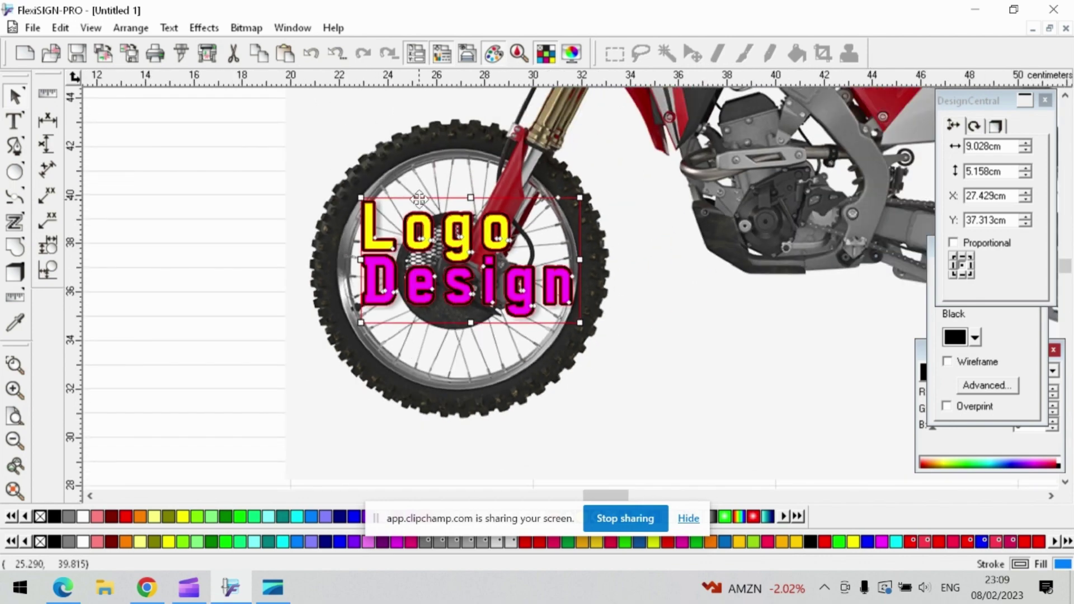
# Draw a sky-blue Center Radius circle near the motorbike's front wheel.
pyautogui.click(15, 175)
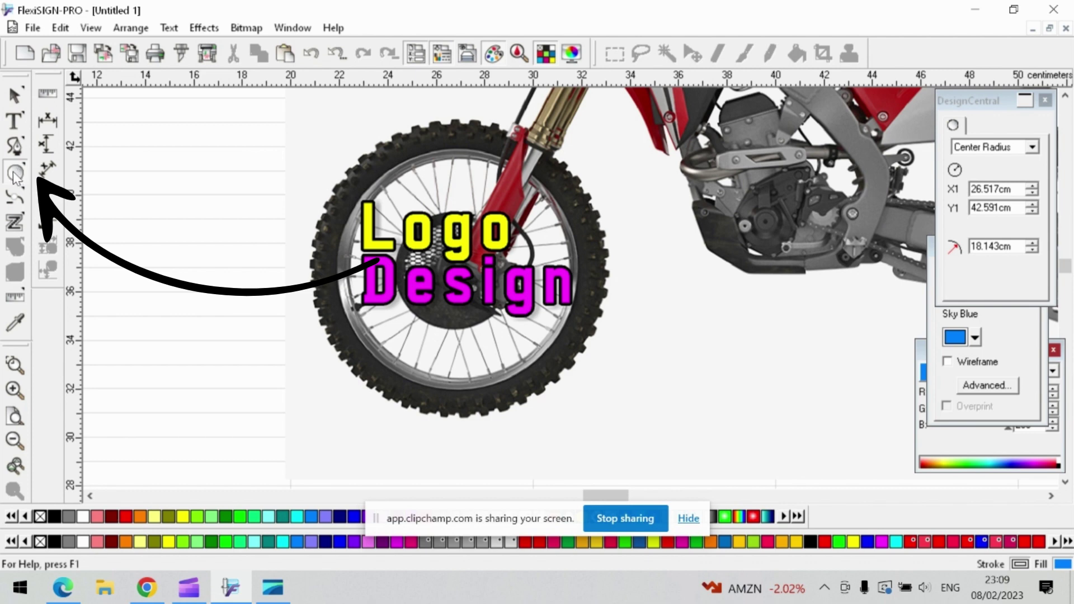
pyautogui.moveTo(15, 174); pyautogui.dragTo(108, 183)
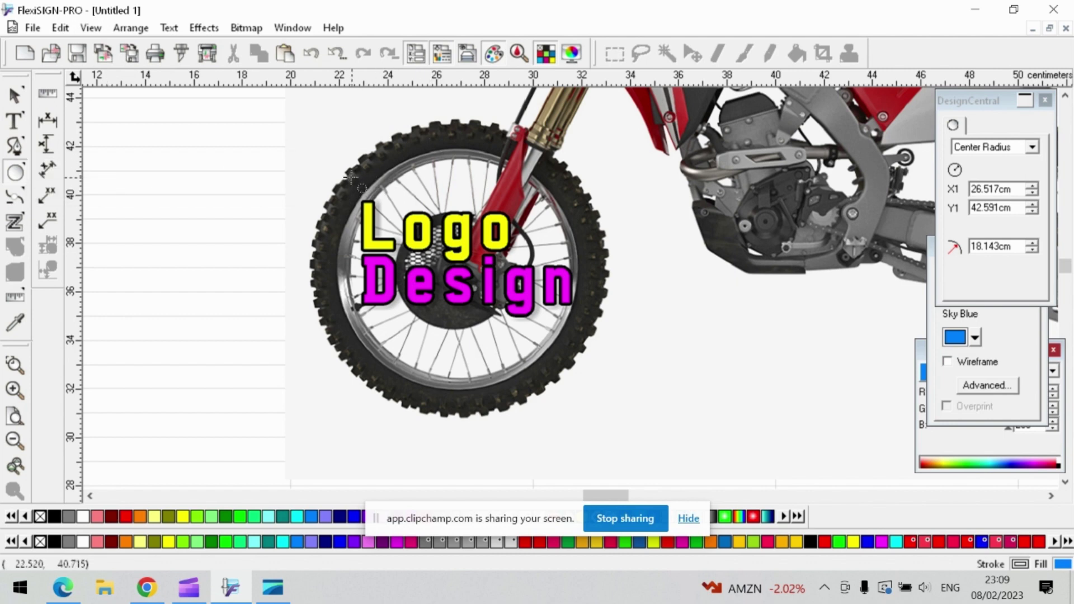
pyautogui.moveTo(353, 178); pyautogui.dragTo(481, 180)
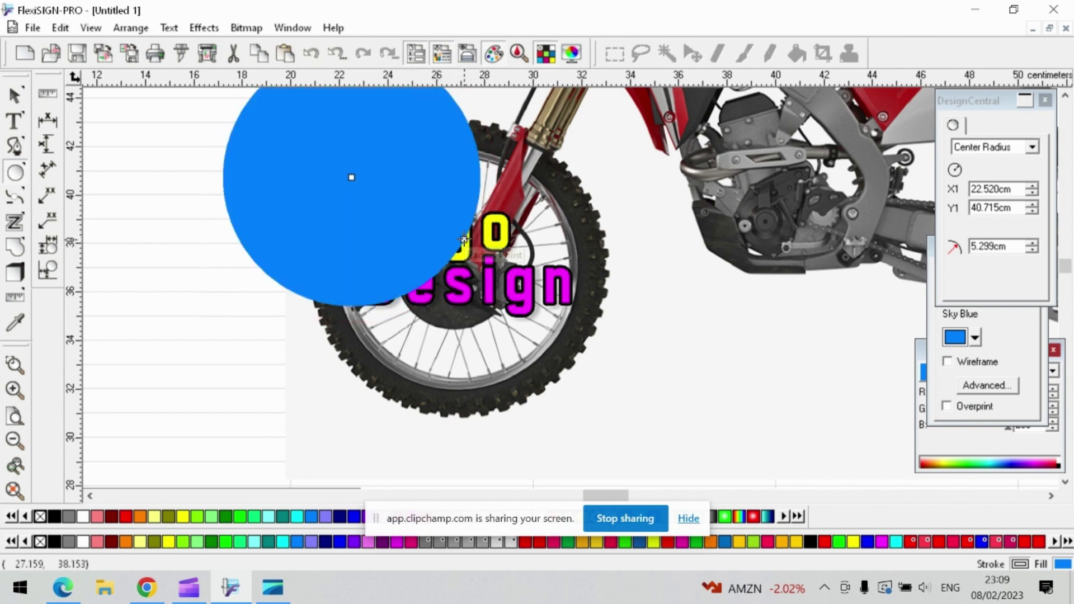
pyautogui.moveTo(324, 122); pyautogui.dragTo(420, 210)
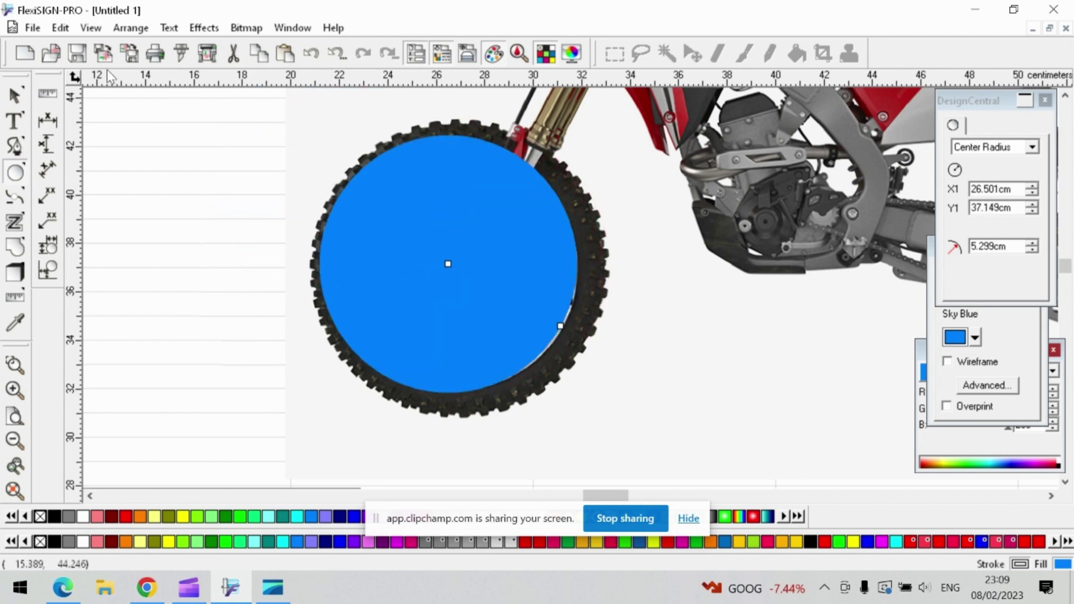
# Resize the circle to 12.151 × 12.151 cm and align it over the tyre.
pyautogui.click(15, 98)
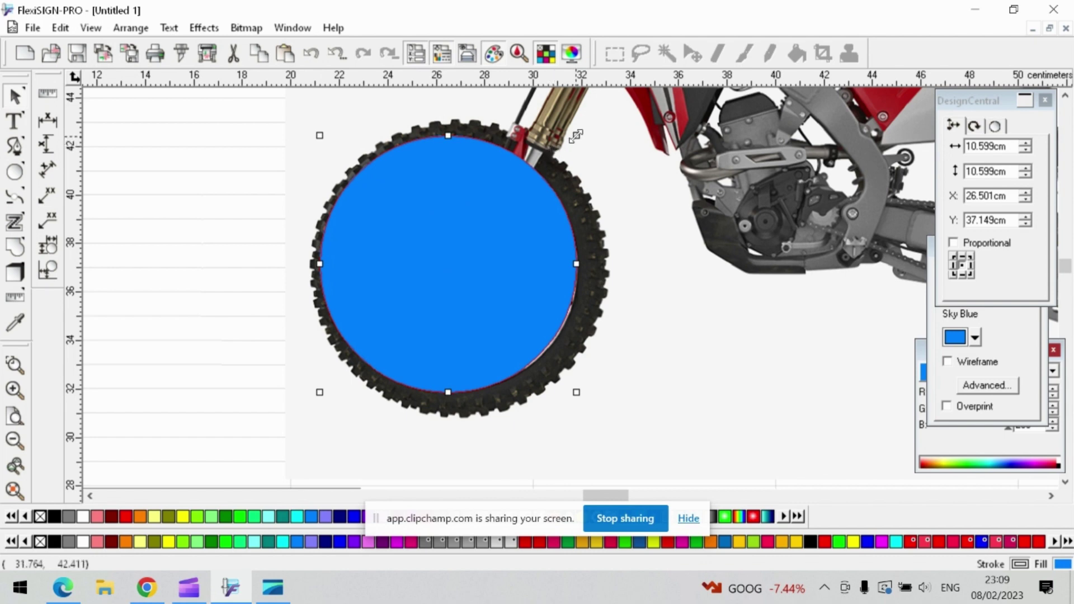
pyautogui.moveTo(576, 135); pyautogui.dragTo(610, 109)
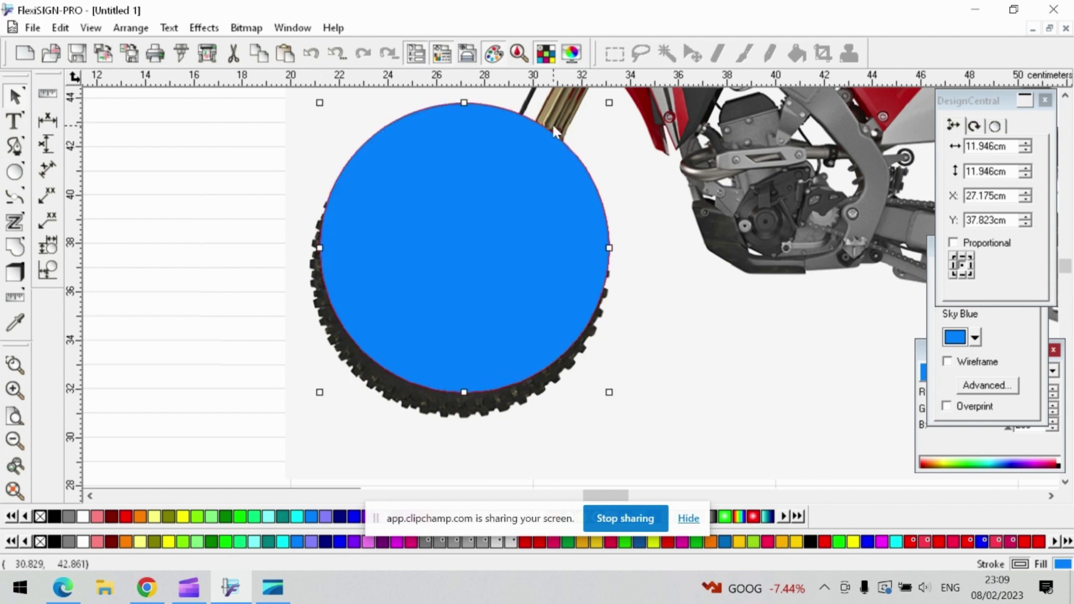
pyautogui.moveTo(533, 139); pyautogui.dragTo(533, 161)
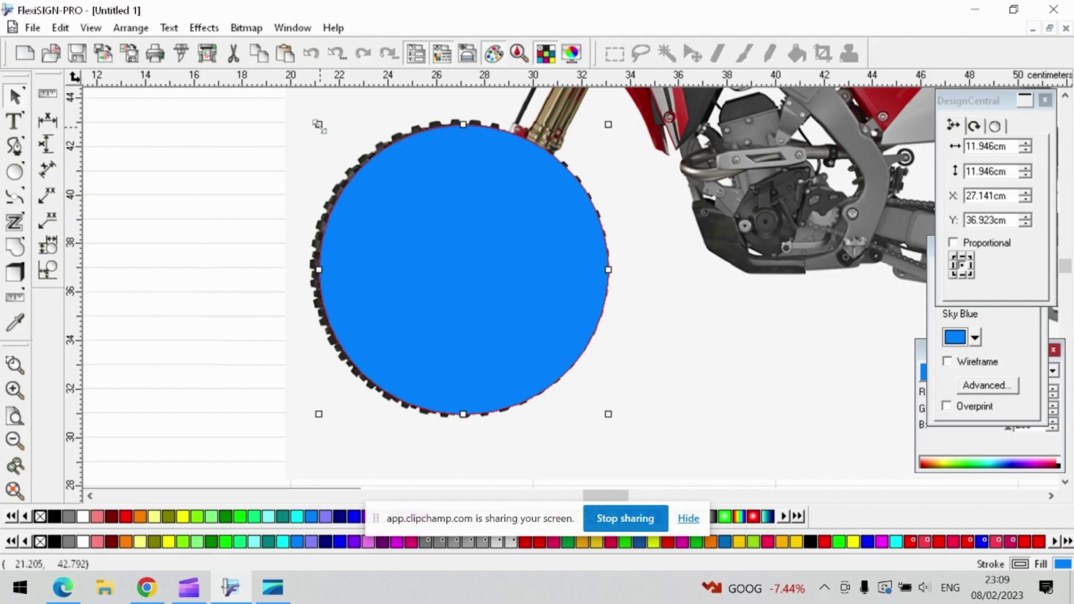
pyautogui.moveTo(320, 127)
pyautogui.mouseDown()
pyautogui.moveTo(304, 119)
pyautogui.moveTo(313, 135)
pyautogui.mouseUp()
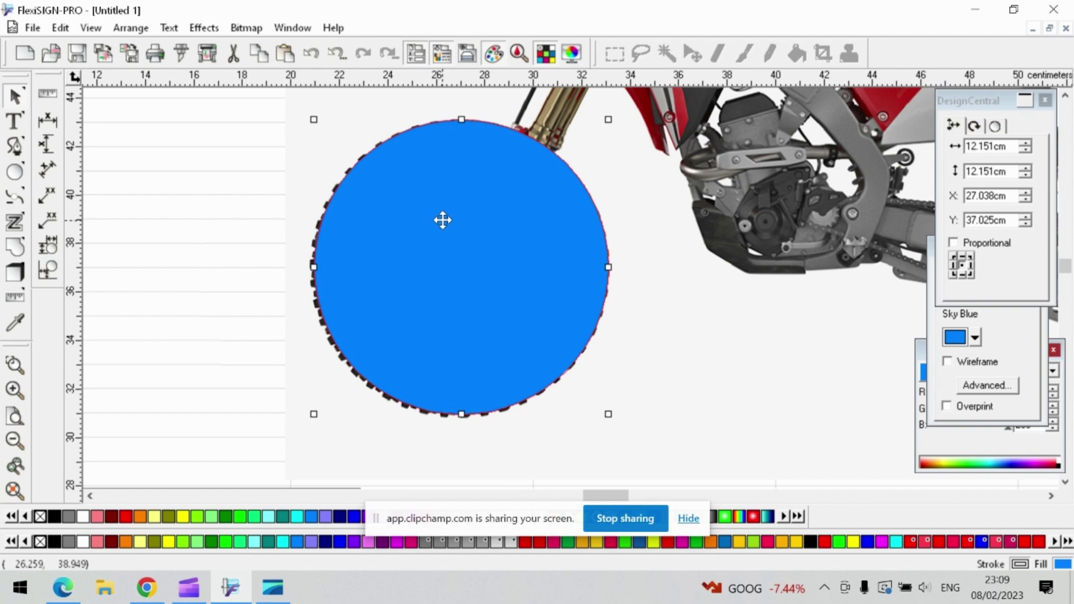
pyautogui.moveTo(442, 221); pyautogui.dragTo(440, 226)
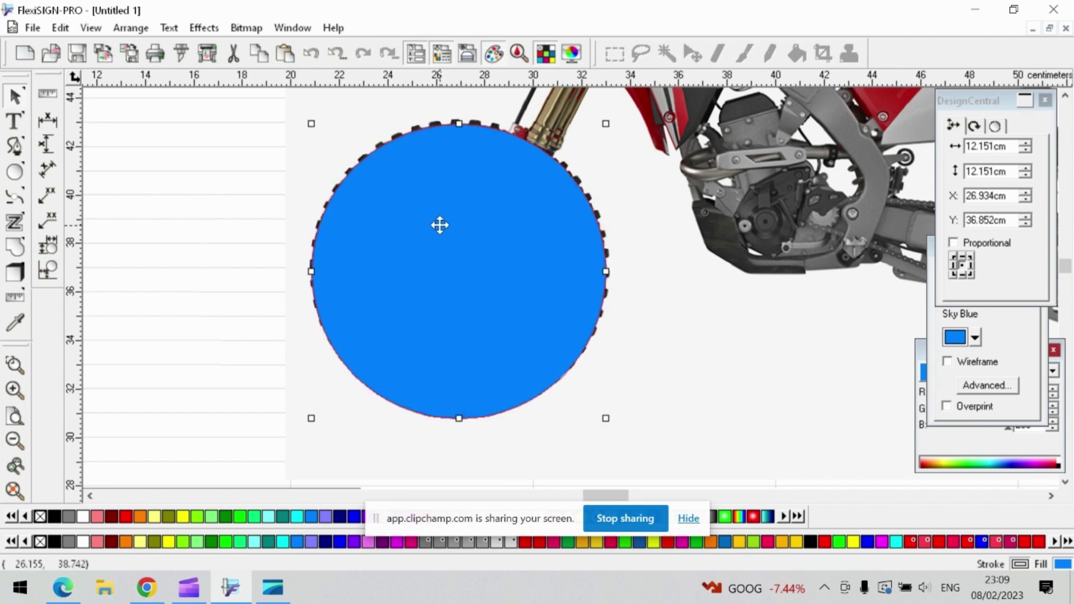
pyautogui.moveTo(440, 226); pyautogui.dragTo(440, 222)
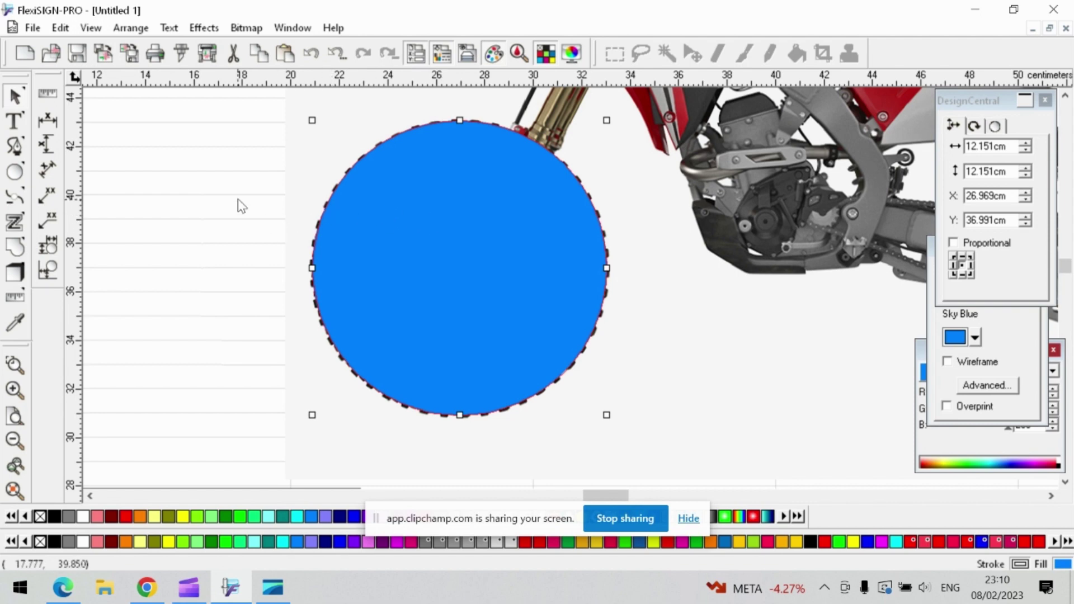
# Select the circle, Logo Design text and motorbike image together and apply Mask.
pyautogui.moveTo(202, 170); pyautogui.dragTo(637, 375)
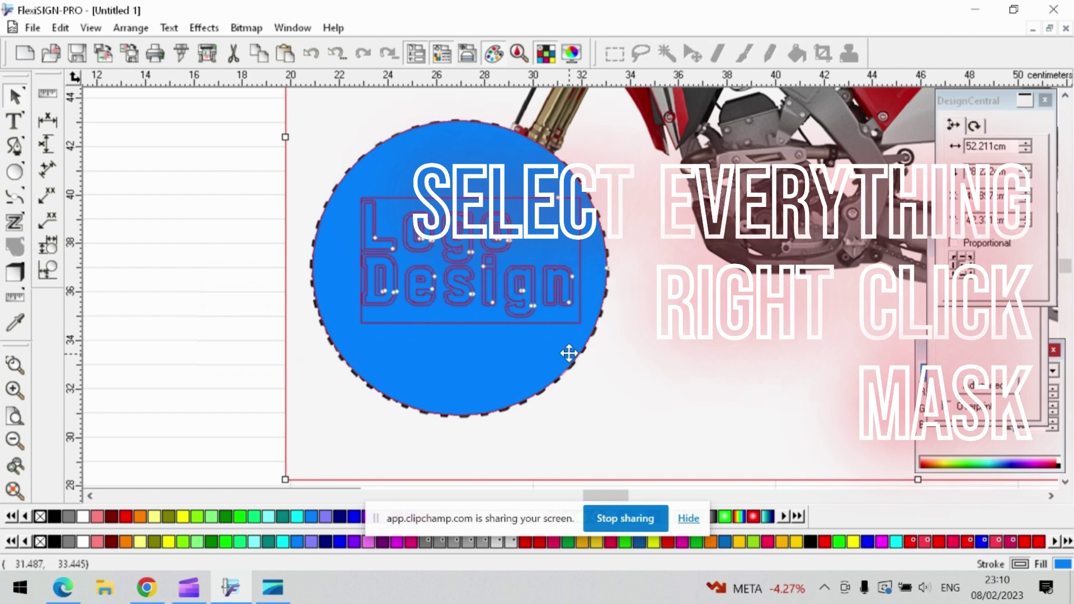
pyautogui.rightClick(435, 273)
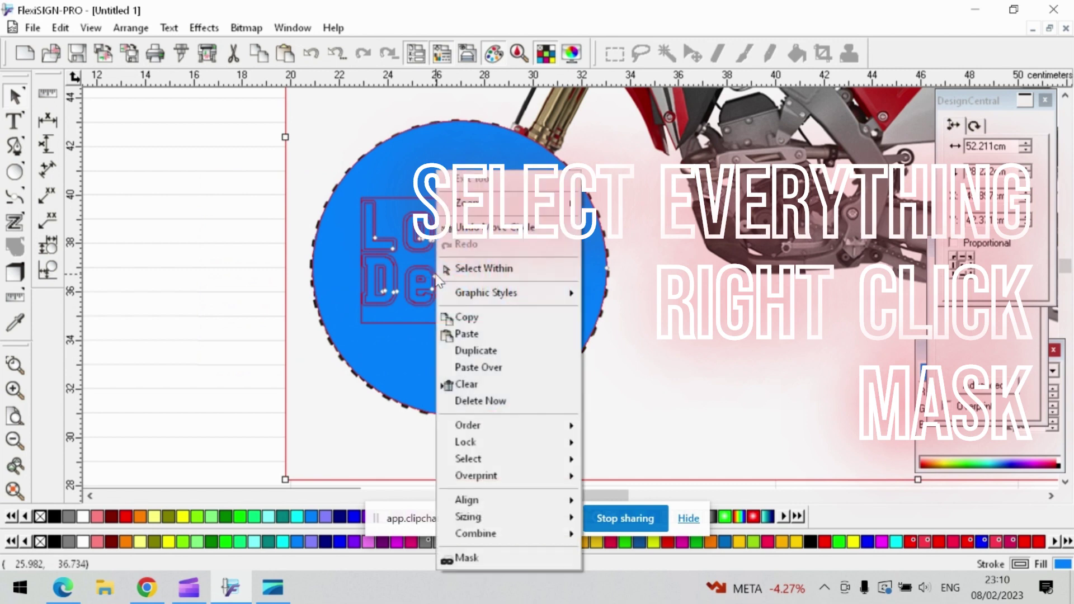
pyautogui.click(506, 560)
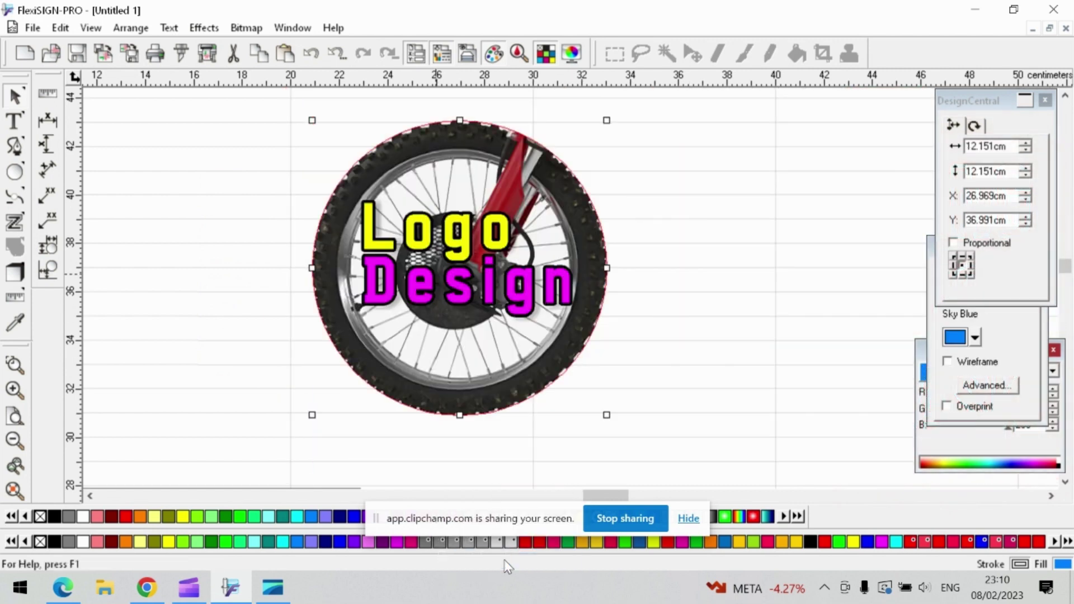
# Move the round wheel logo to the right and slightly down on the page.
pyautogui.moveTo(476, 352); pyautogui.dragTo(619, 345)
pyautogui.click(385, 310)
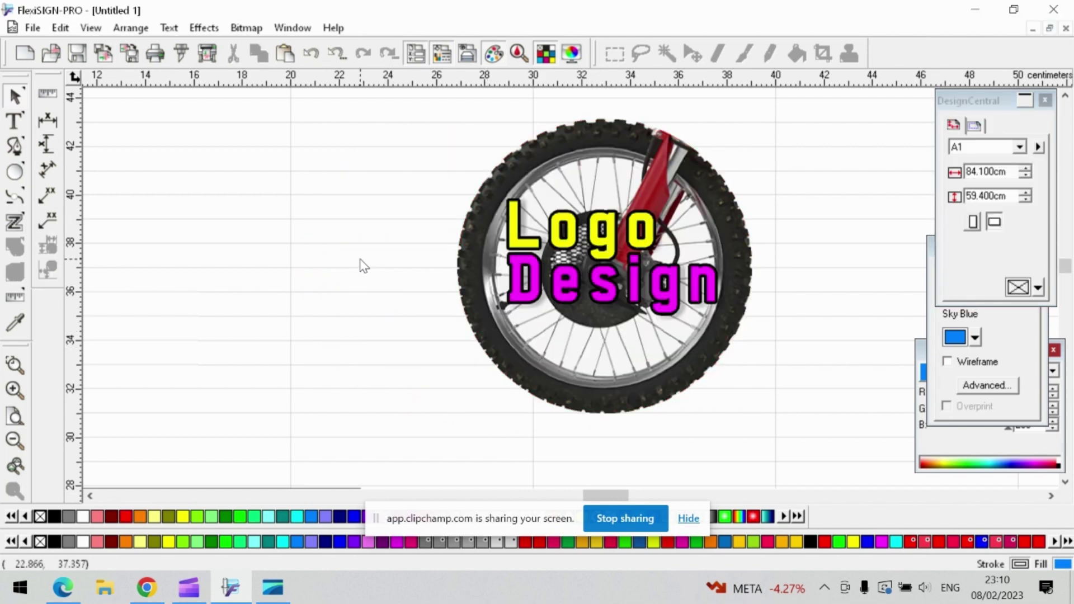
pyautogui.scroll(-2, 363, 266)
pyautogui.scroll(-2, 364, 266)
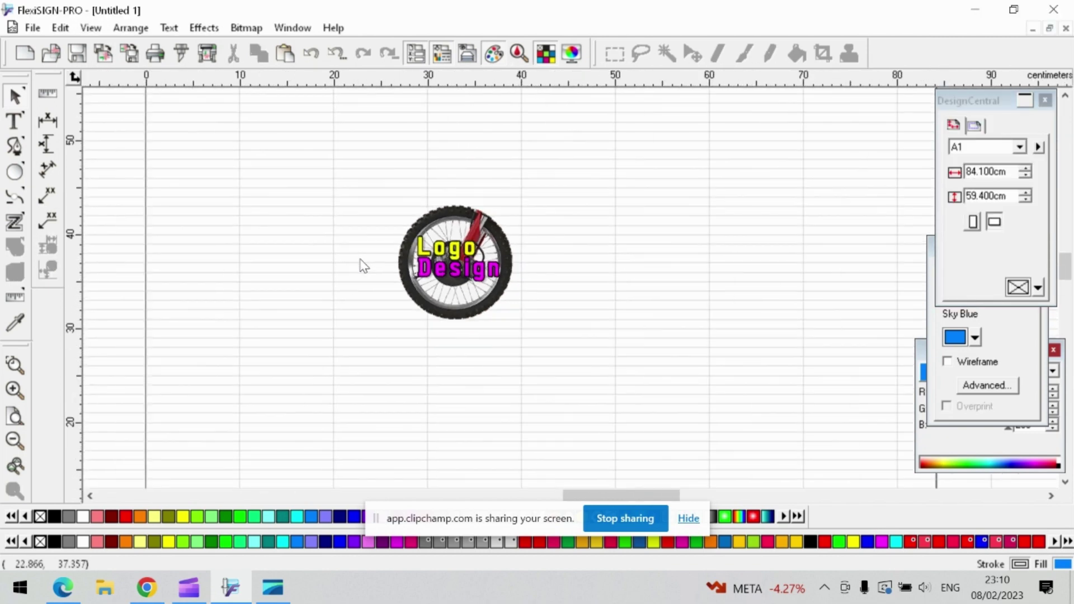
pyautogui.click(433, 266)
pyautogui.moveTo(451, 254); pyautogui.dragTo(472, 270)
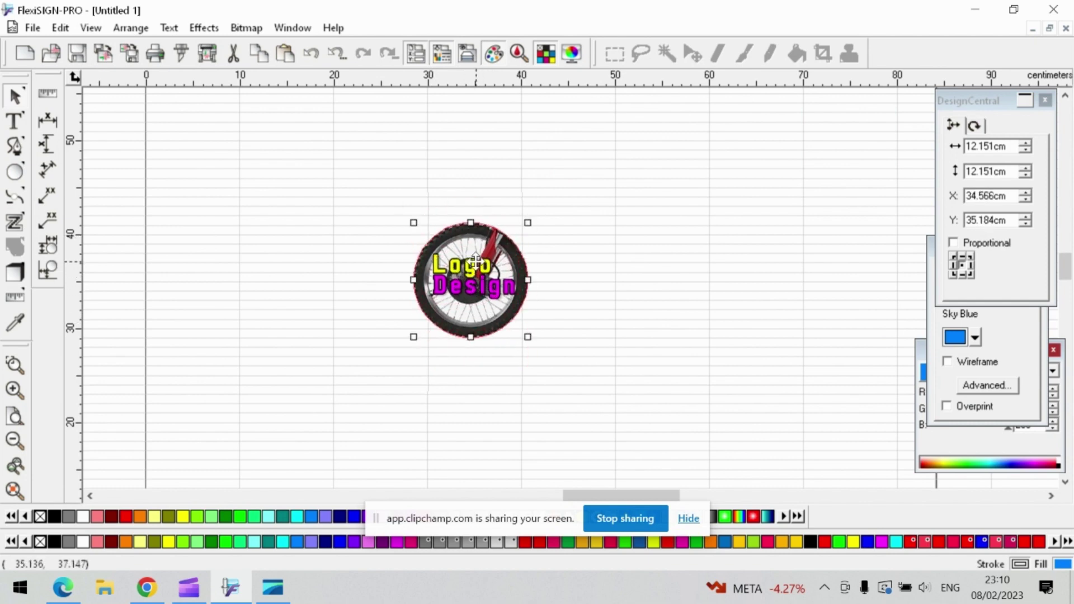
# Unmask the wheel logo so the full motorbike image reappears.
pyautogui.rightClick(476, 262)
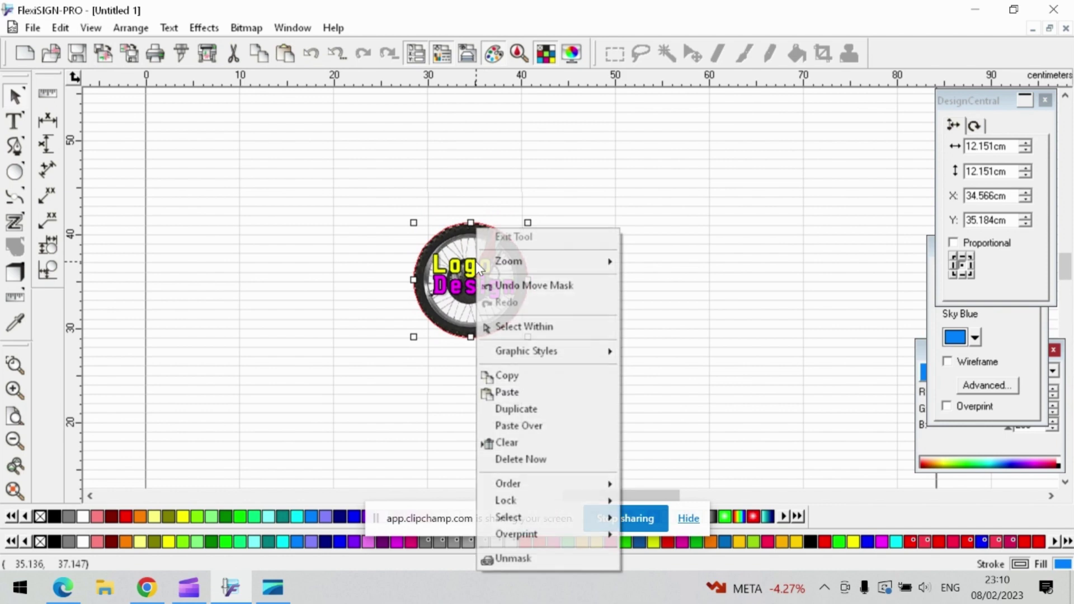
pyautogui.click(502, 559)
pyautogui.scroll(3, 451, 272)
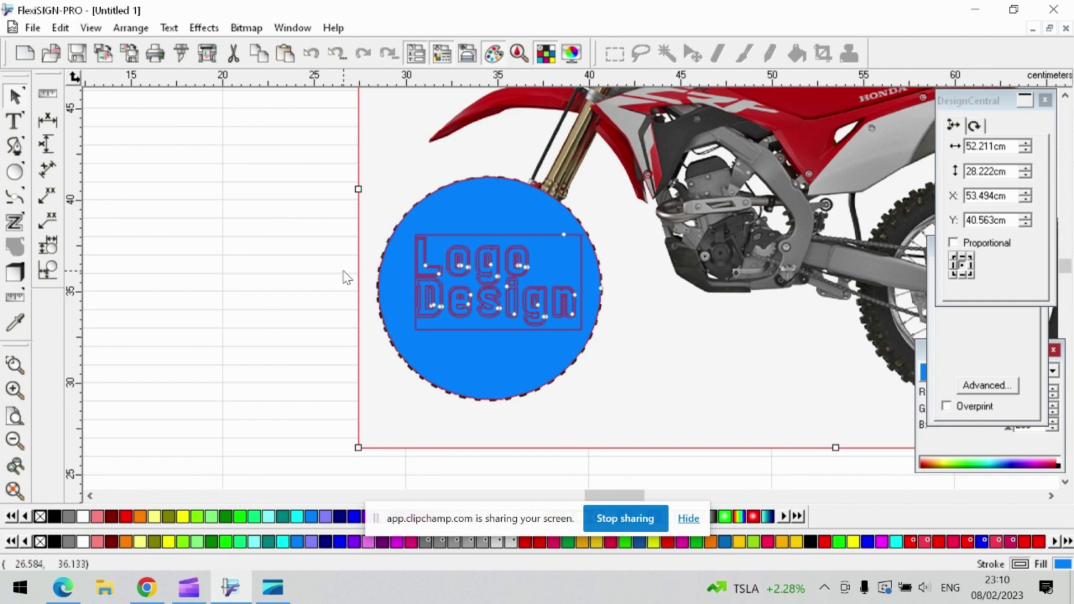
# Select the blue circle, switch it to rotate/skew mode, and bring up its context menu.
pyautogui.click(319, 285)
pyautogui.click(452, 274)
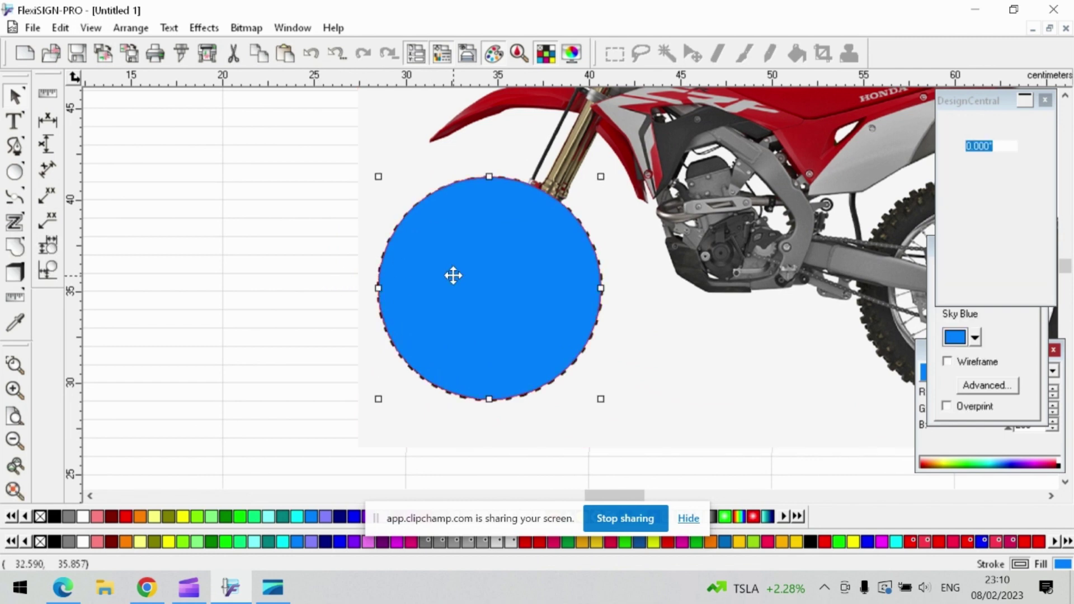
pyautogui.click(452, 276)
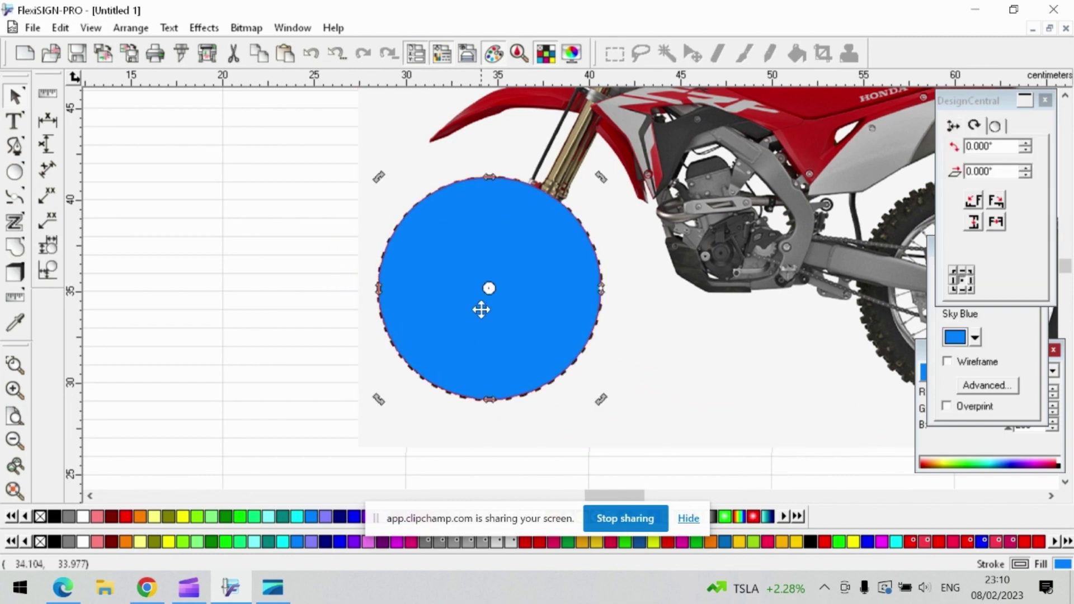
pyautogui.rightClick(432, 344)
# Send the blue circle one step back in the stacking order (Order > Back One).
pyautogui.moveTo(497, 282)
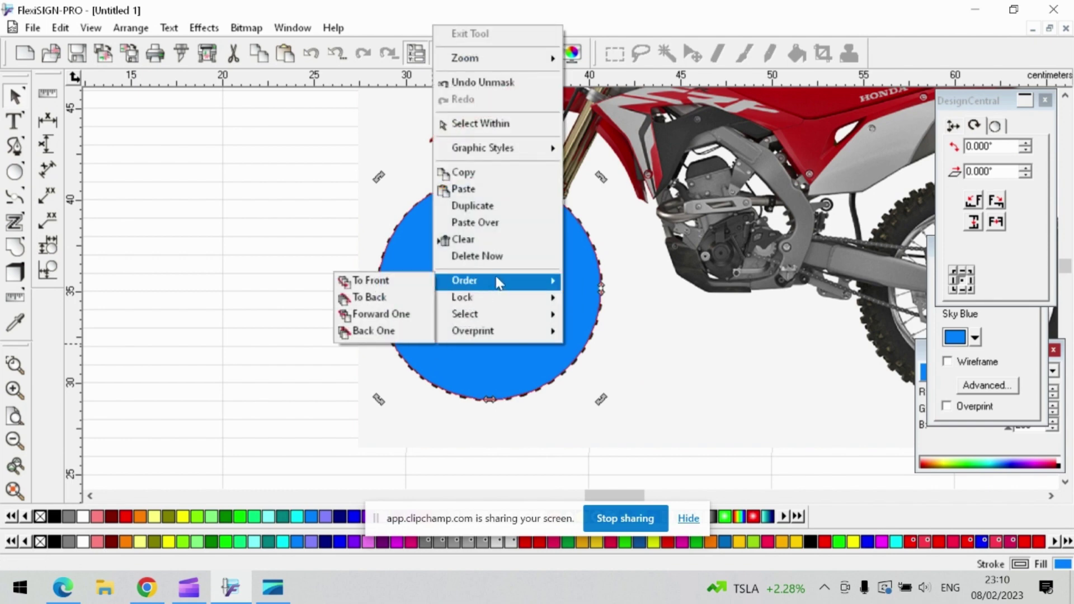
pyautogui.click(369, 331)
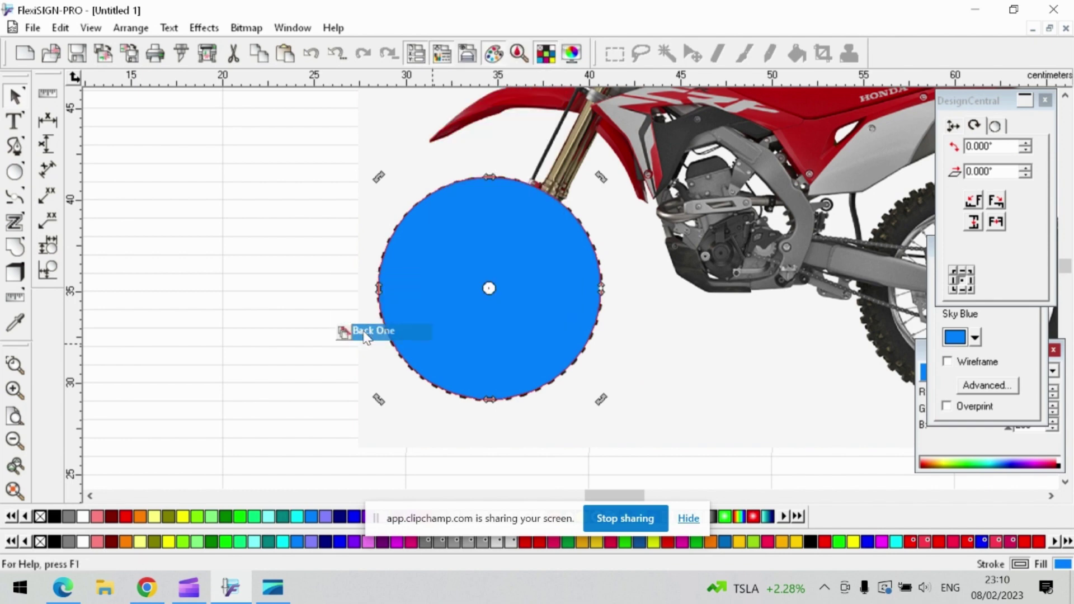
pyautogui.click(320, 271)
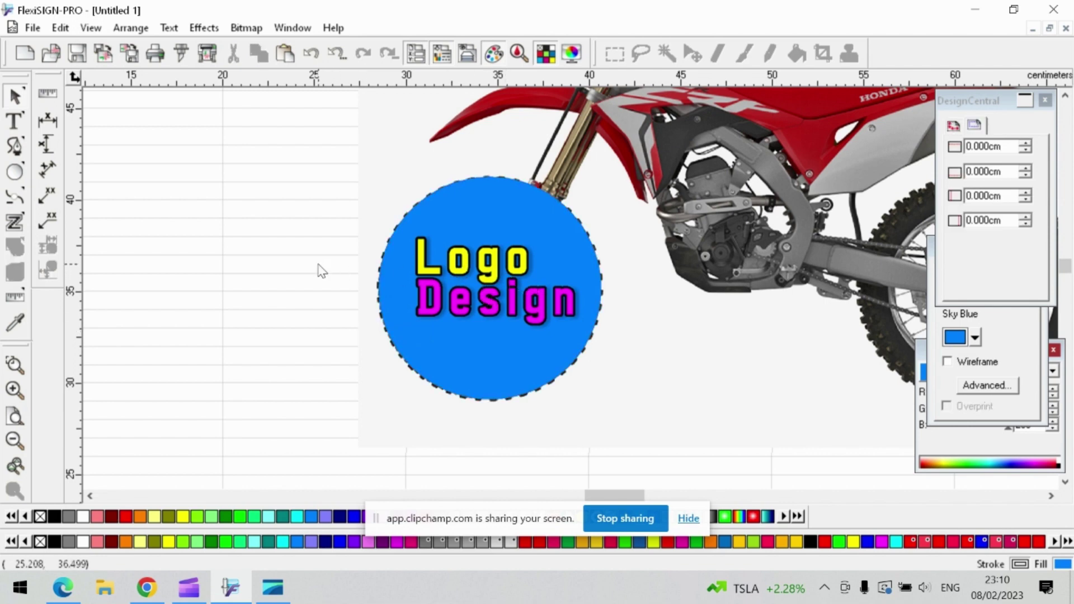
# Use Select Within on the text and colour the word Logo green.
pyautogui.click(424, 266)
pyautogui.rightClick(424, 266)
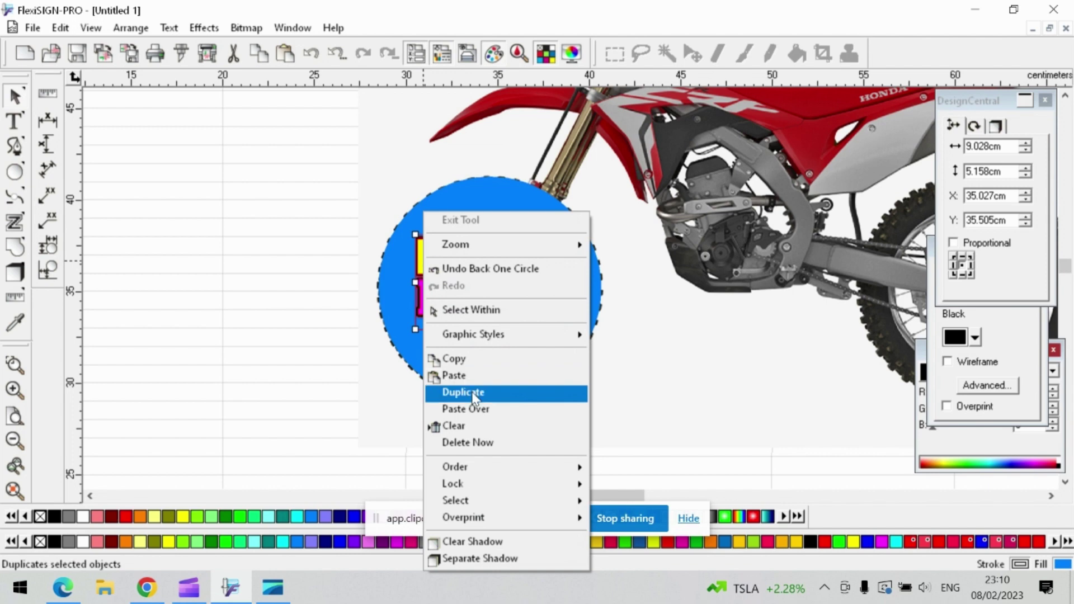
pyautogui.click(480, 310)
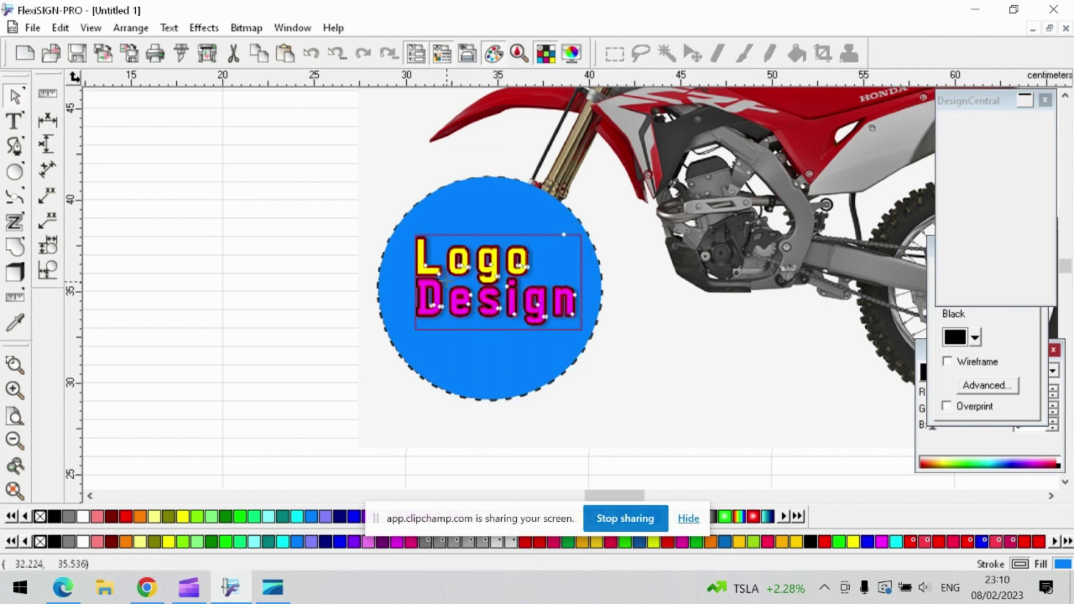
pyautogui.click(425, 269)
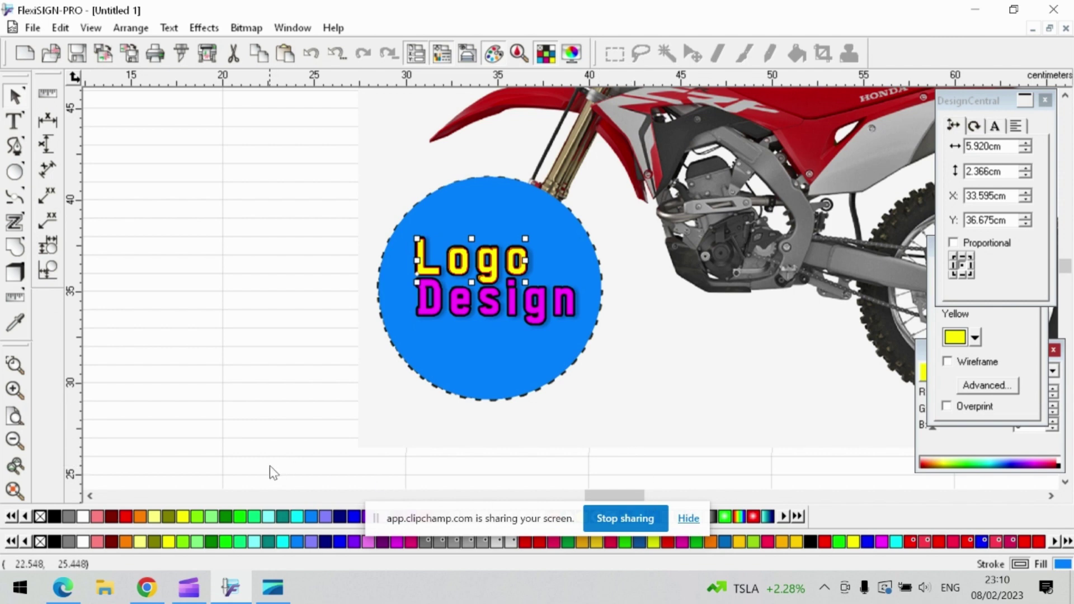
pyautogui.click(241, 515)
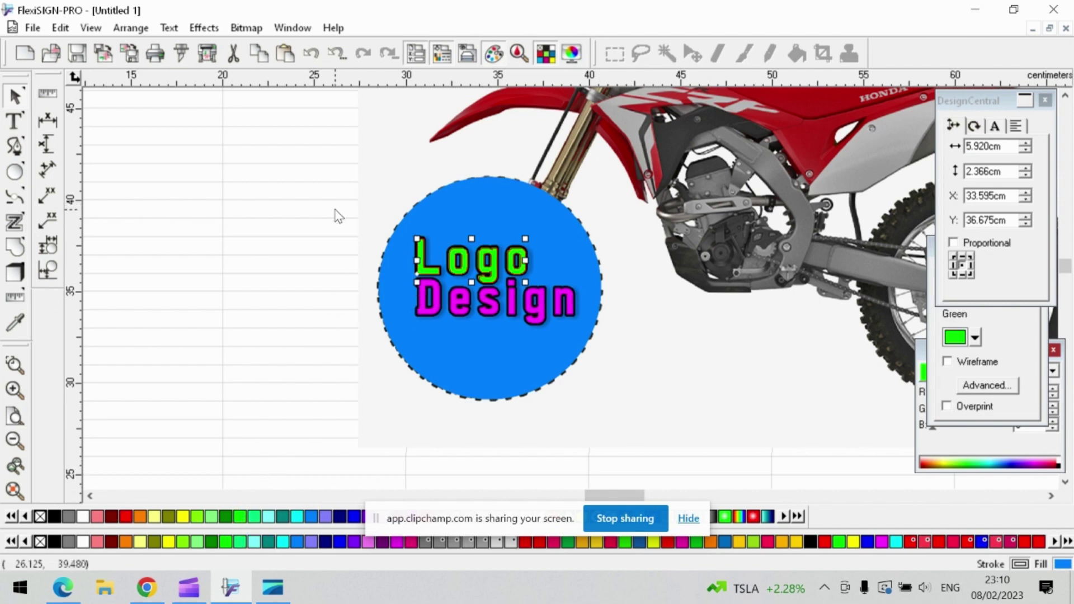
# Nudge the Logo Design text slightly down and left inside the circle.
pyautogui.click(434, 213)
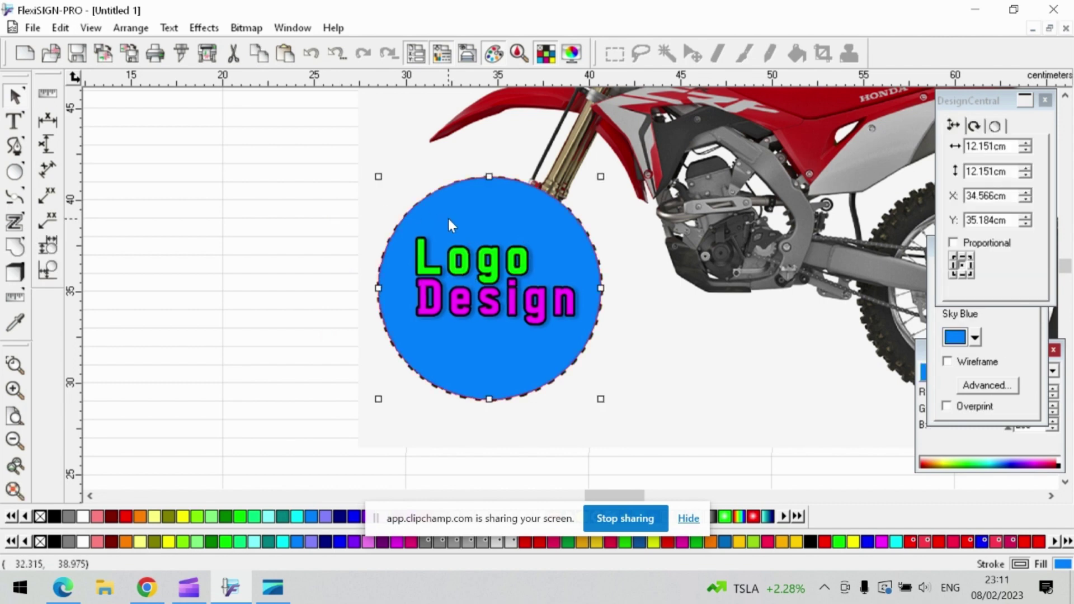
pyautogui.click(424, 302)
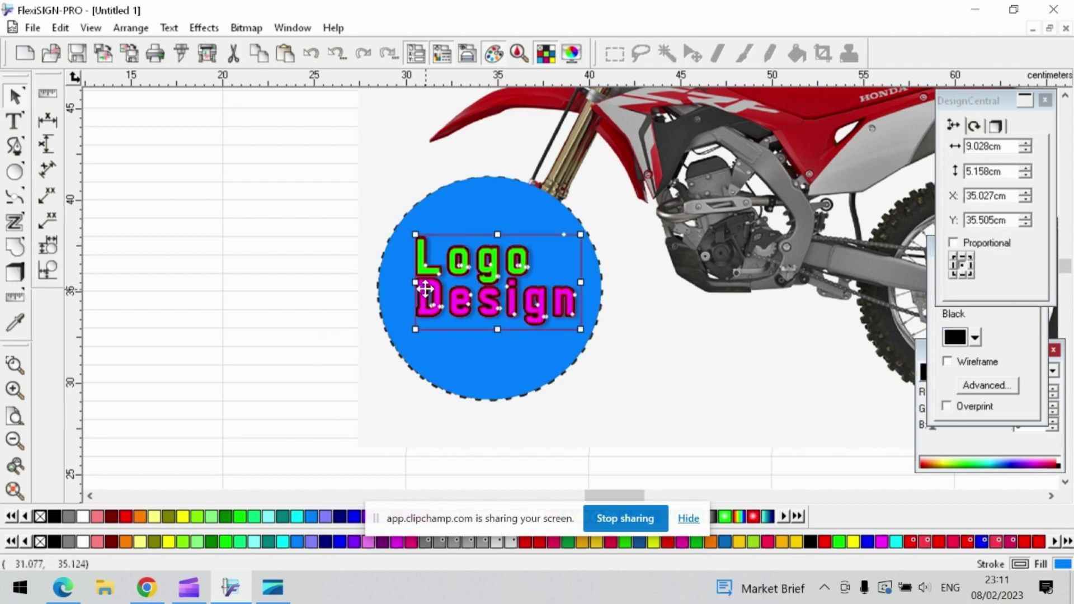
pyautogui.moveTo(428, 289); pyautogui.dragTo(426, 292)
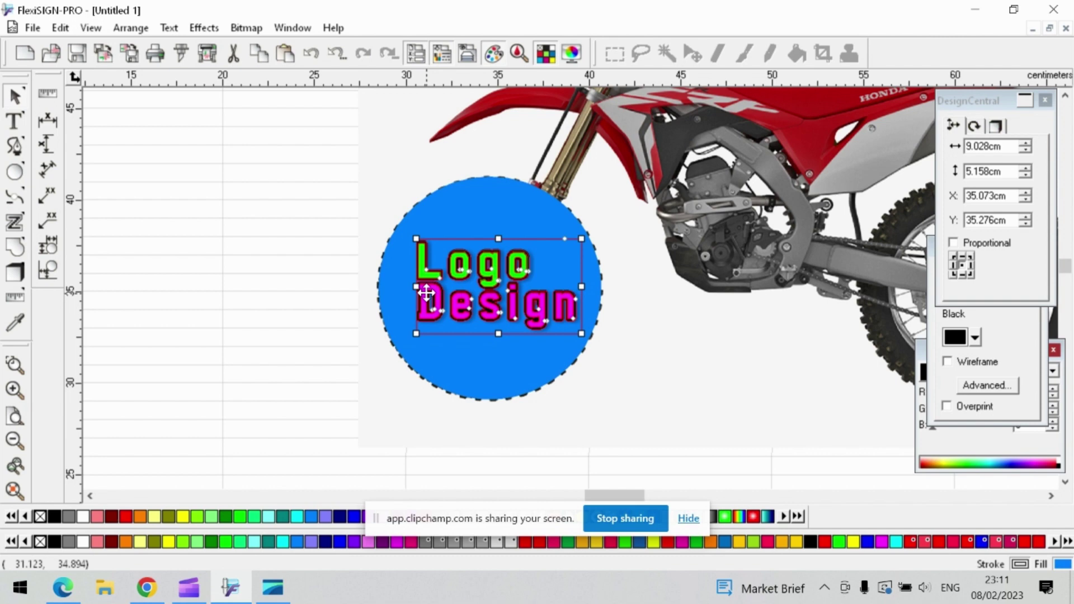
pyautogui.moveTo(426, 292); pyautogui.dragTo(423, 297)
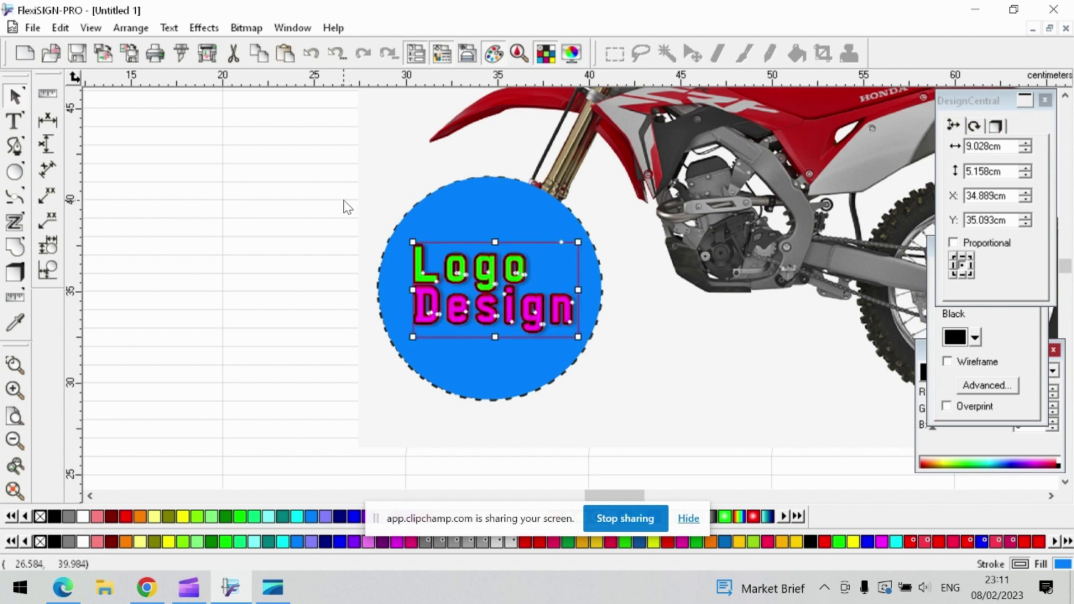
# Bring the blue circle to the front with Order > To Front.
pyautogui.click(433, 206)
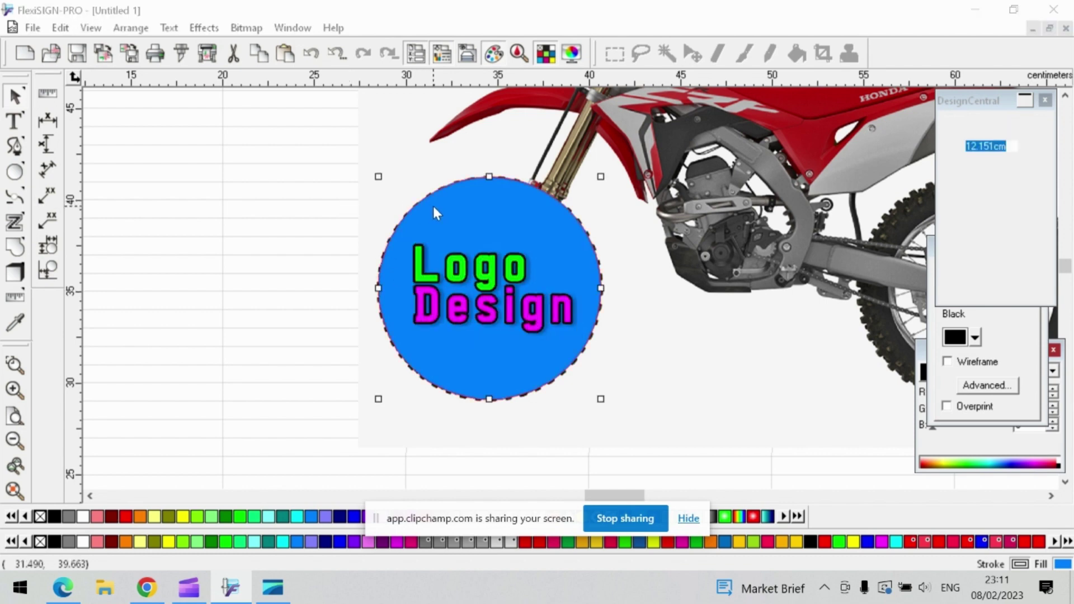
pyautogui.rightClick(433, 206)
pyautogui.moveTo(537, 464)
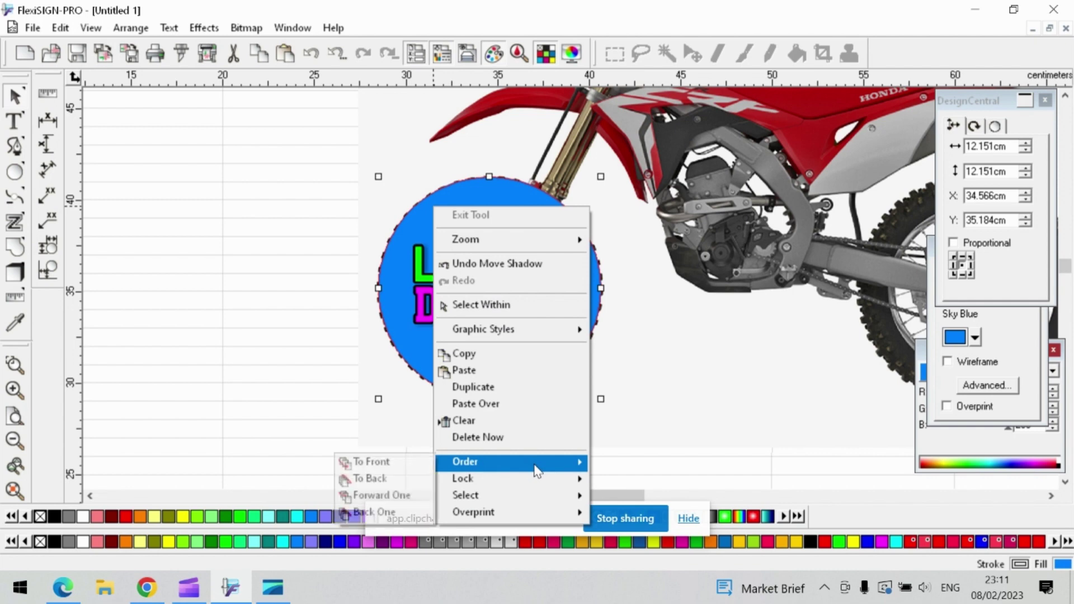
pyautogui.click(420, 462)
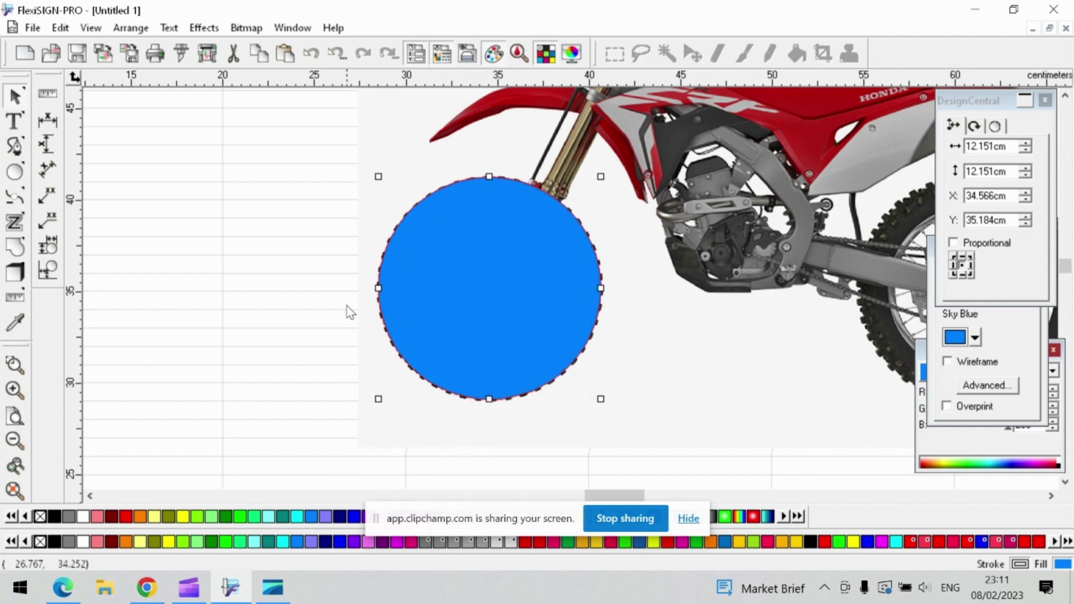
# Select the circle, text and motorbike photo together and apply Mask.
pyautogui.moveTo(291, 214); pyautogui.dragTo(562, 348)
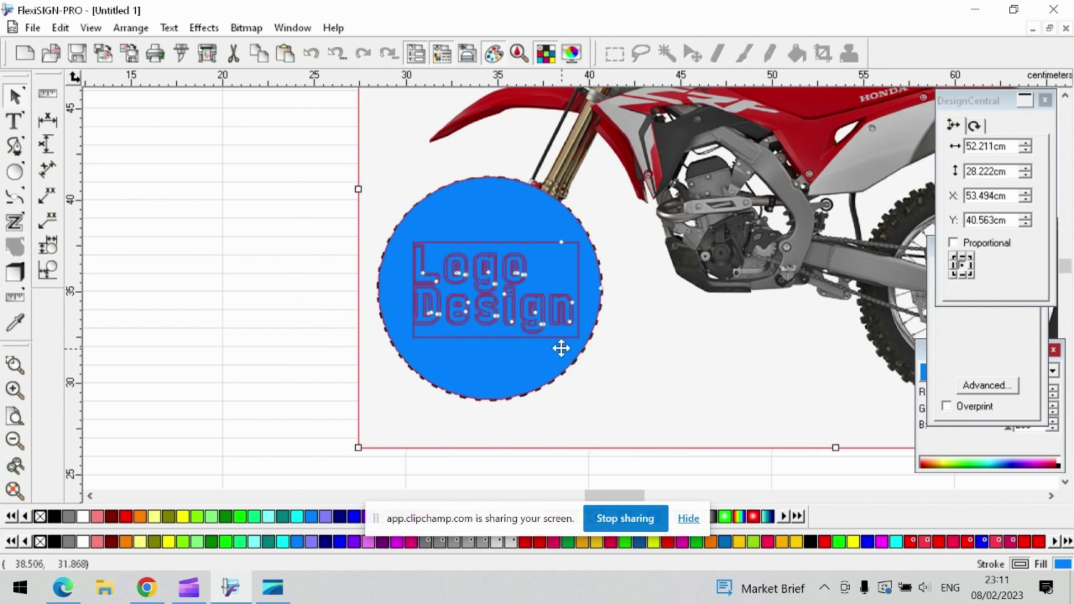
pyautogui.rightClick(503, 312)
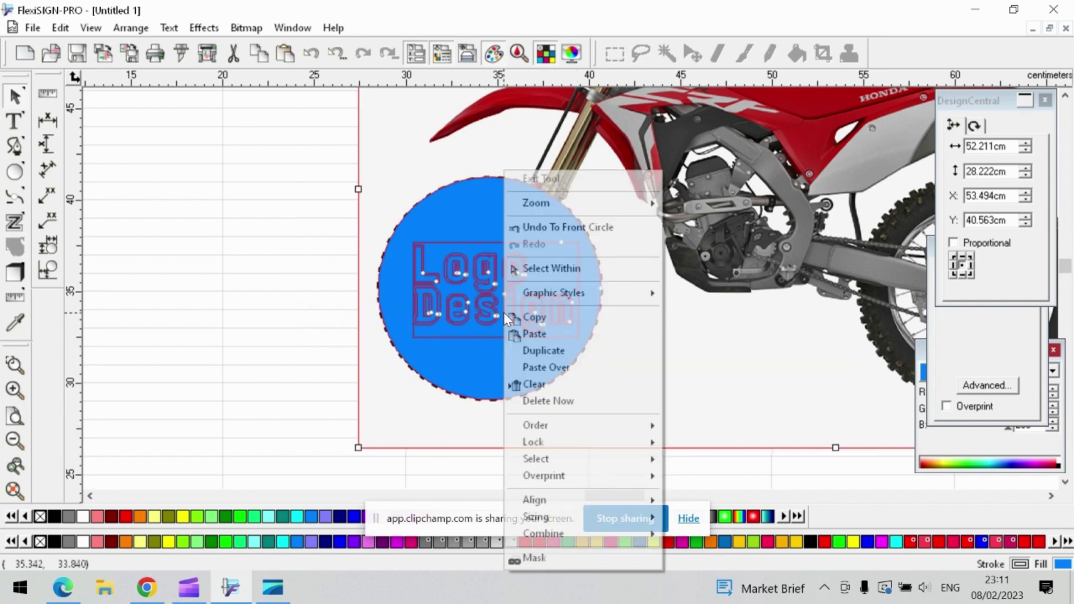
pyautogui.click(532, 558)
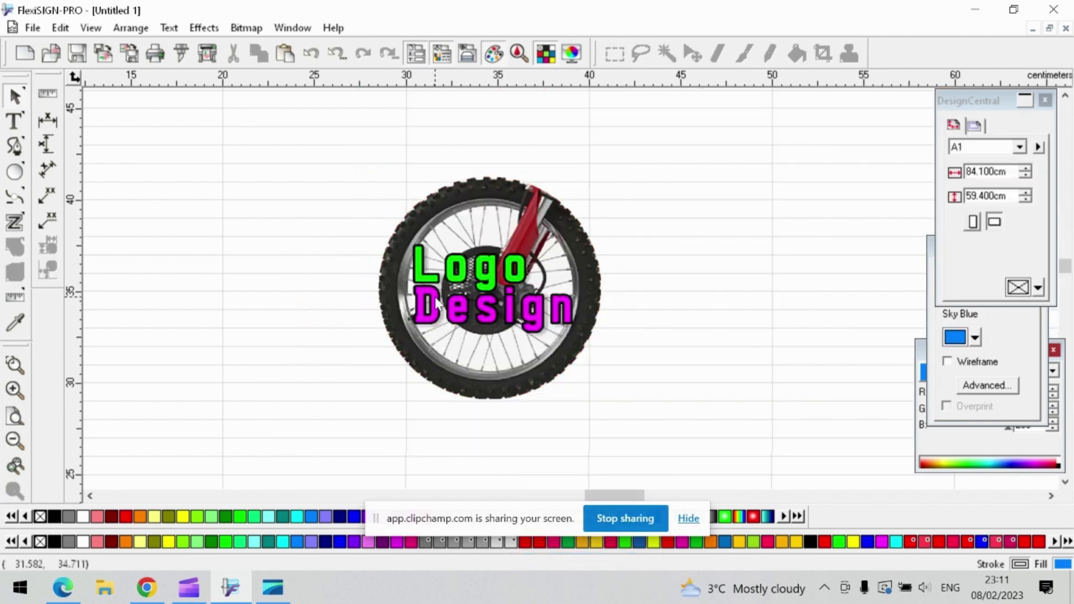
# Add a drop shadow to the wheel logo with a 0.000 cm vertical offset.
pyautogui.click(201, 28)
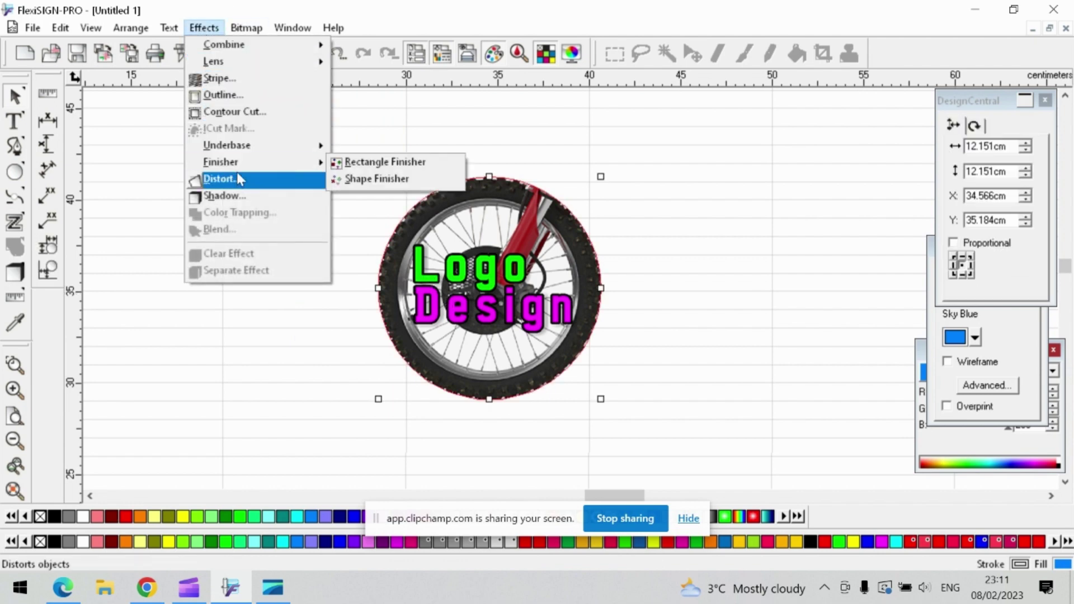
pyautogui.click(234, 196)
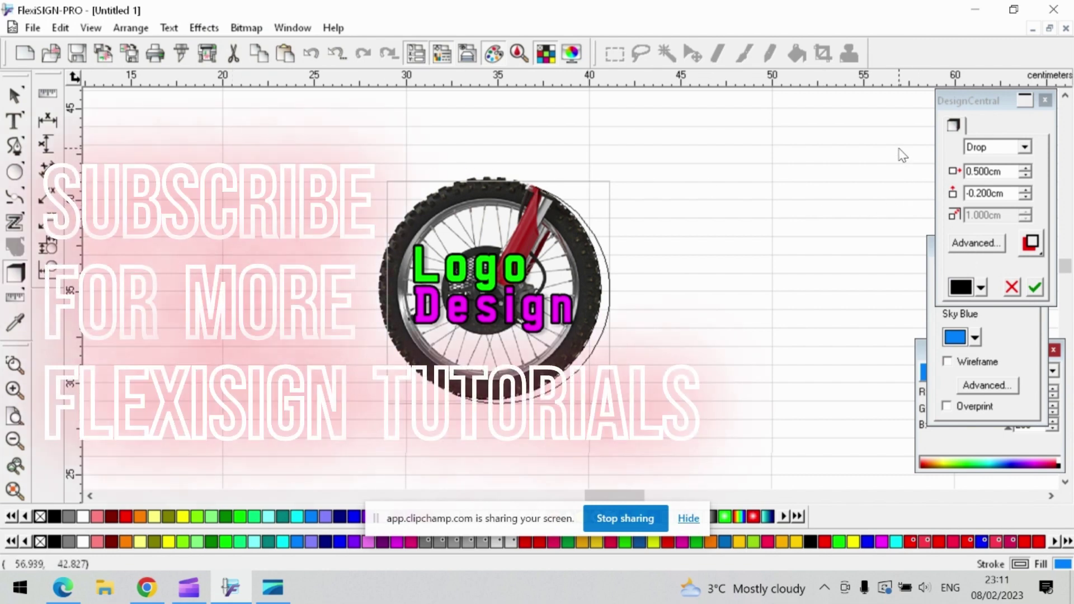
pyautogui.click(1027, 190)
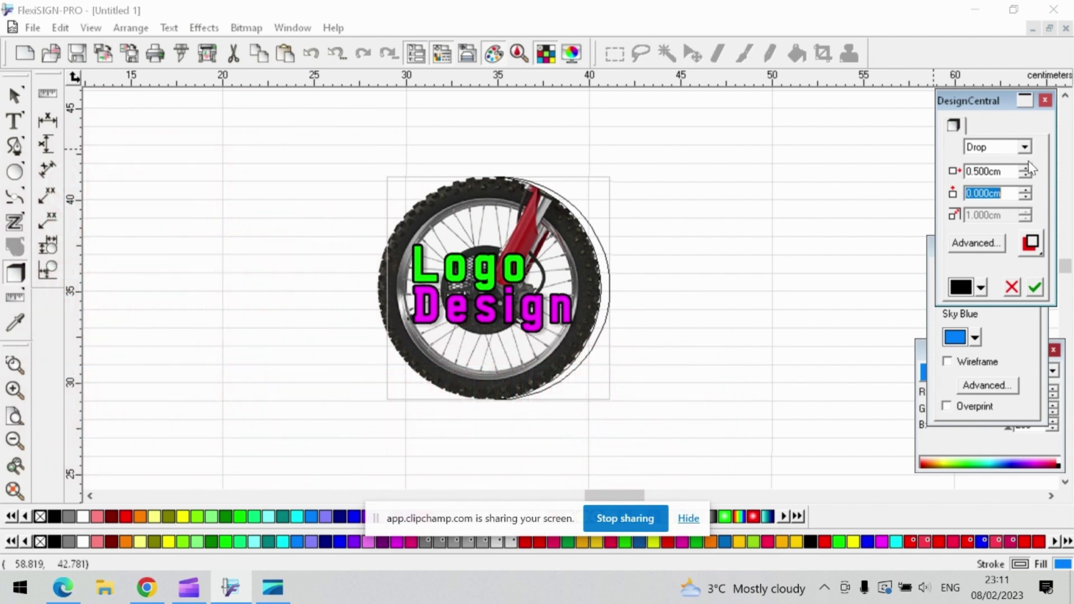
pyautogui.click(1035, 288)
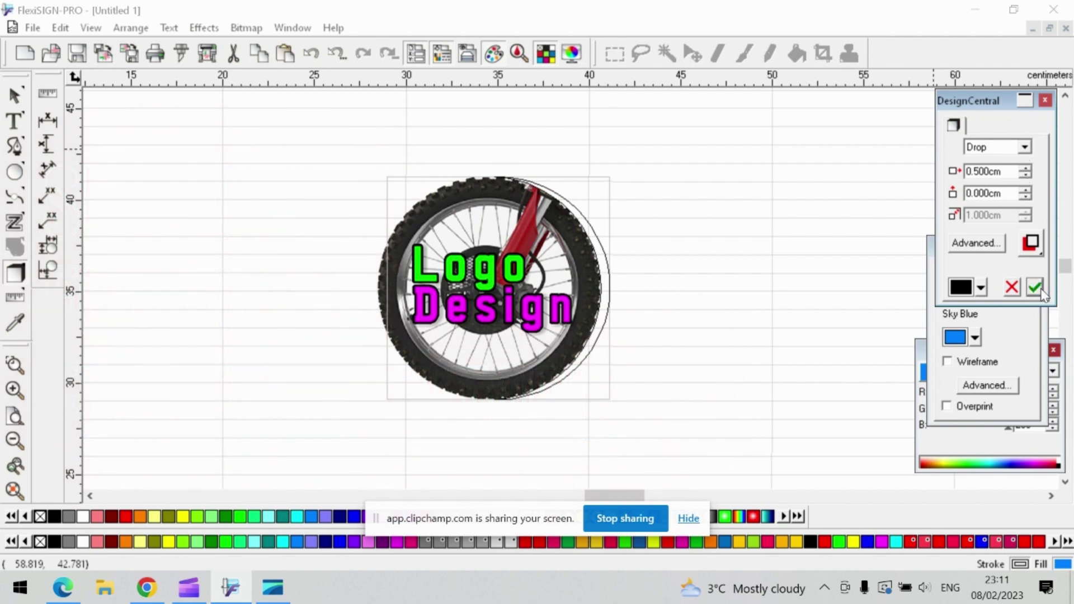
pyautogui.click(645, 217)
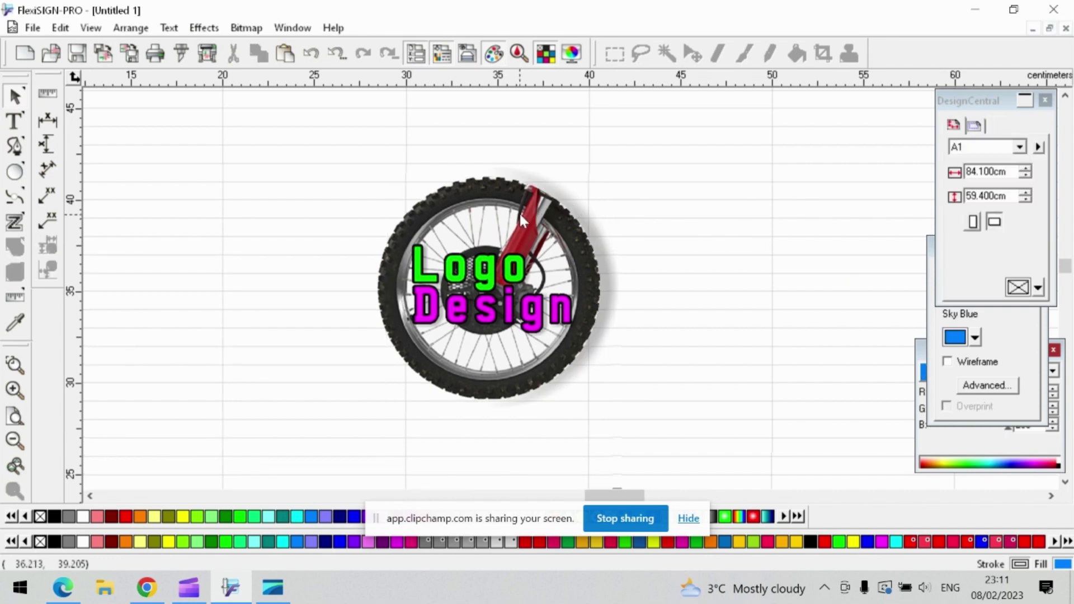
pyautogui.scroll(2, 519, 212)
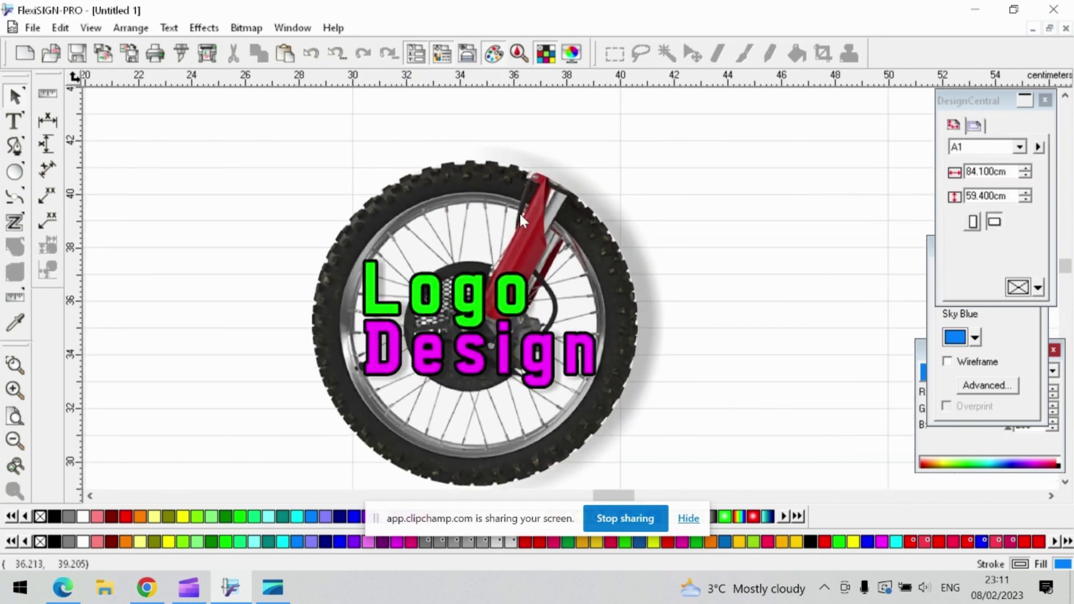
# Edit the drop shadow, raising its horizontal offset to 0.900 cm, and apply it.
pyautogui.click(519, 213)
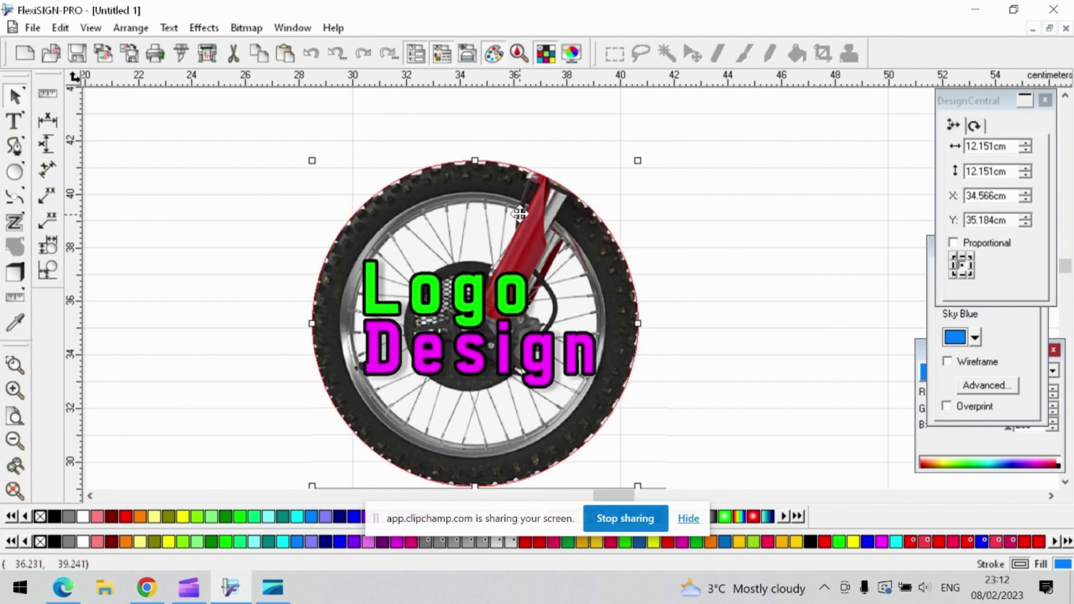
pyautogui.click(205, 28)
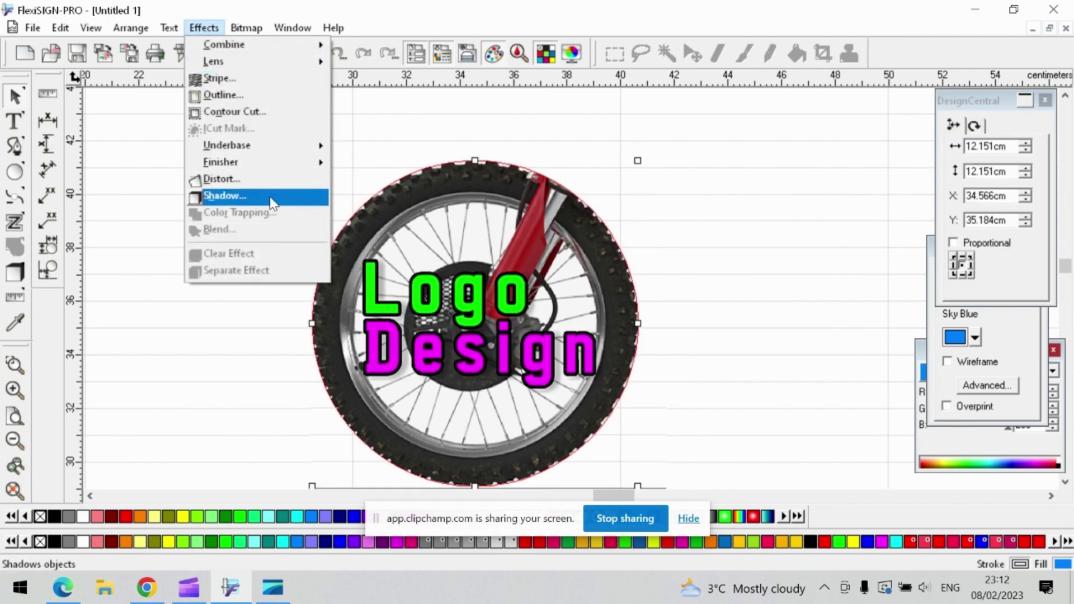
pyautogui.click(252, 197)
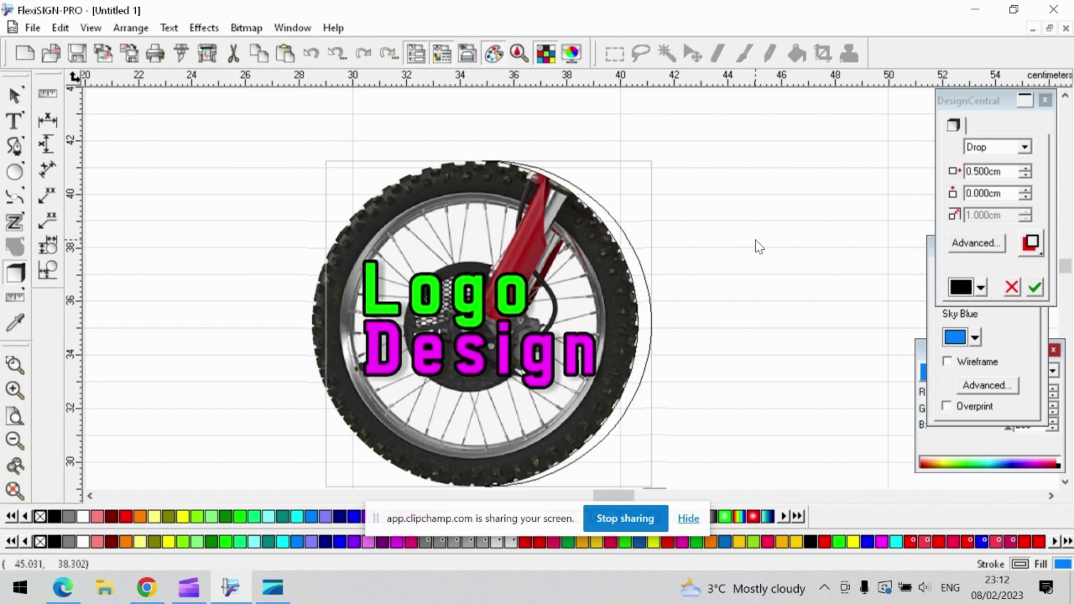
pyautogui.click(1026, 177)
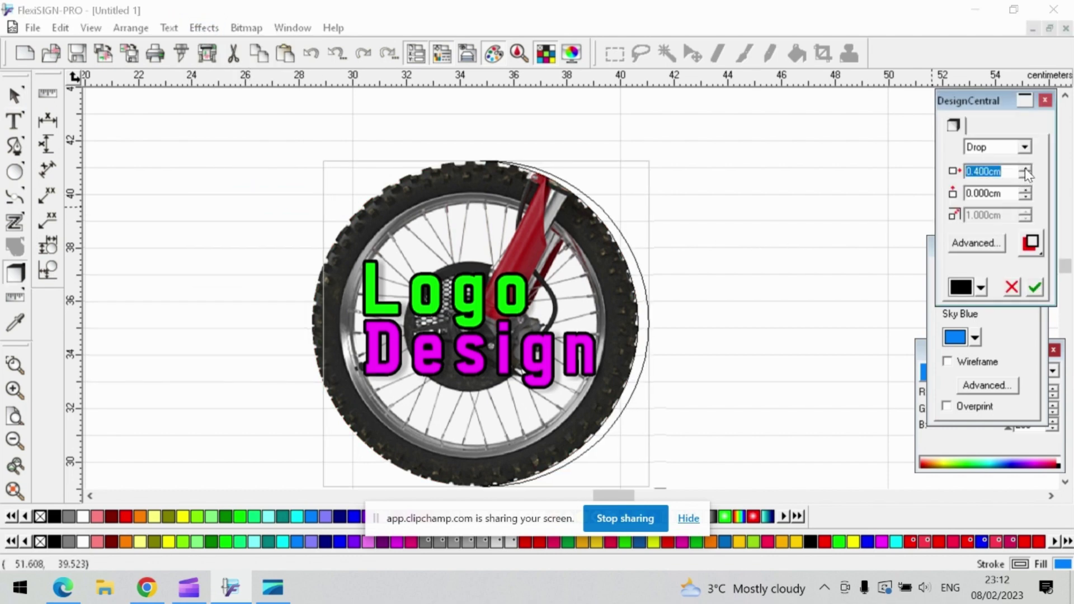
pyautogui.click(1024, 168)
pyautogui.click(1025, 168)
pyautogui.click(1025, 168)
pyautogui.click(1025, 168)
pyautogui.click(1024, 168)
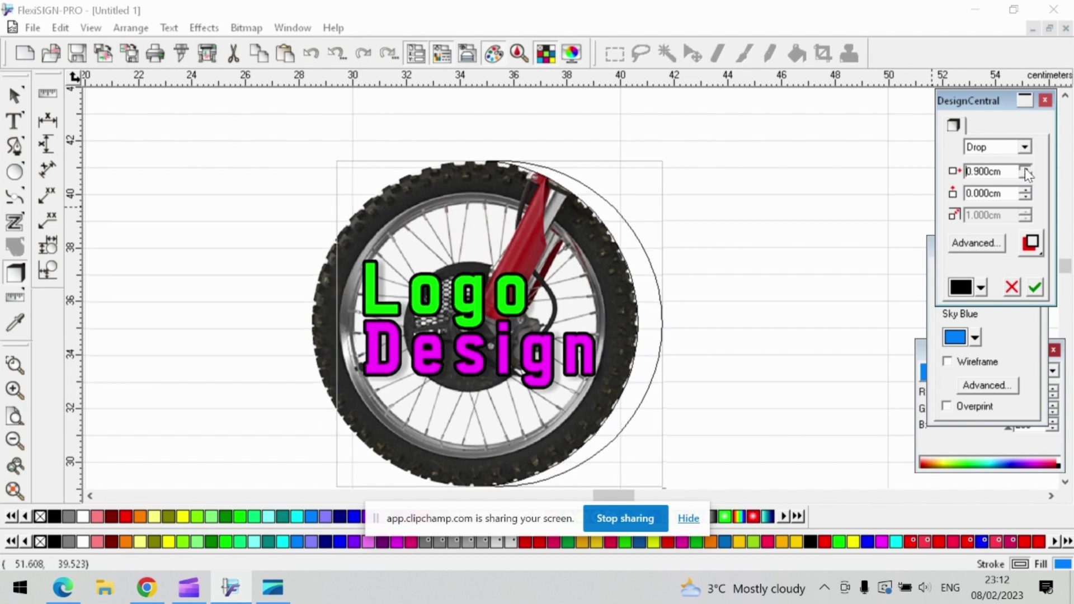
pyautogui.click(1035, 288)
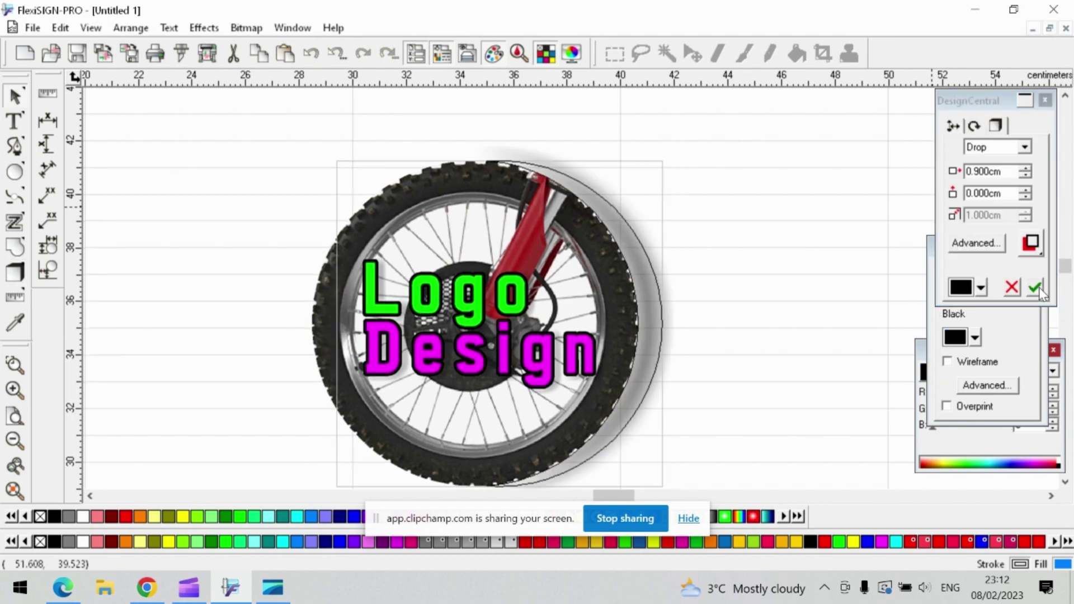
pyautogui.click(283, 223)
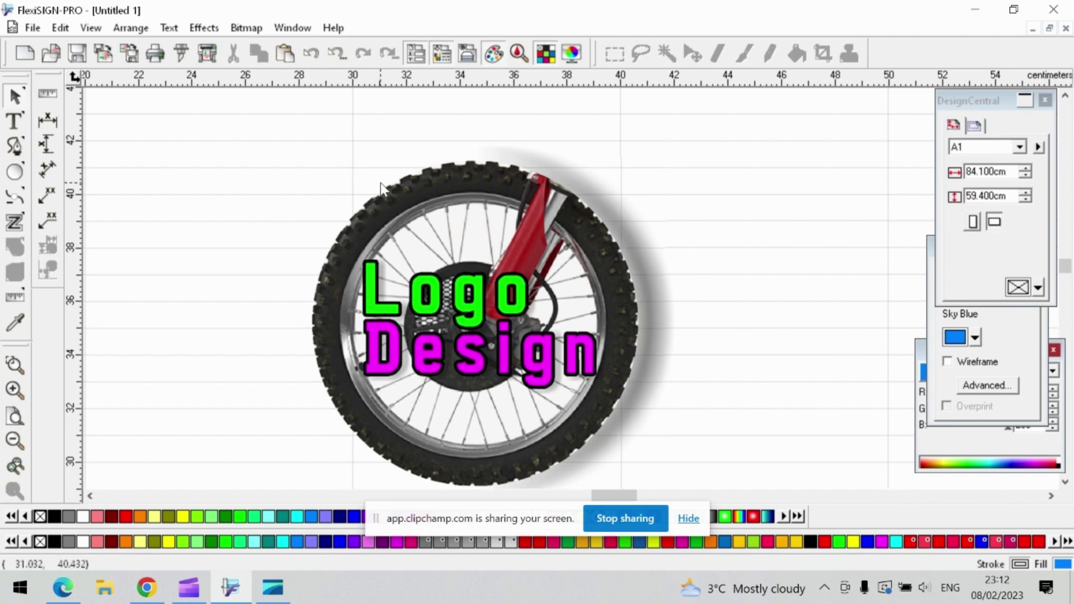
pyautogui.scroll(-2, 380, 182)
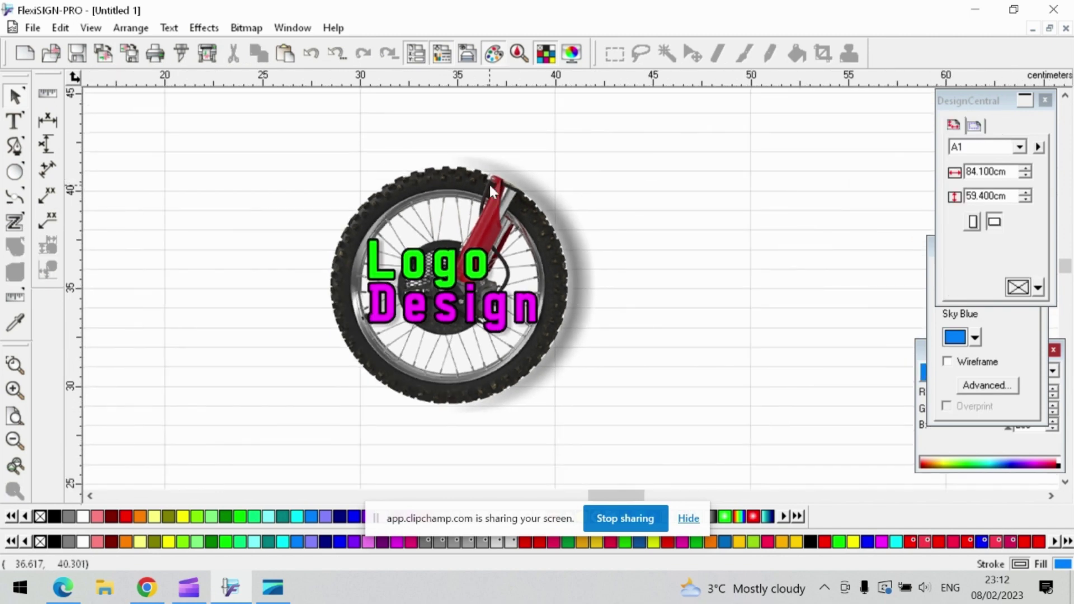
# Drag the shadowed wheel logo further right on the page.
pyautogui.click(470, 235)
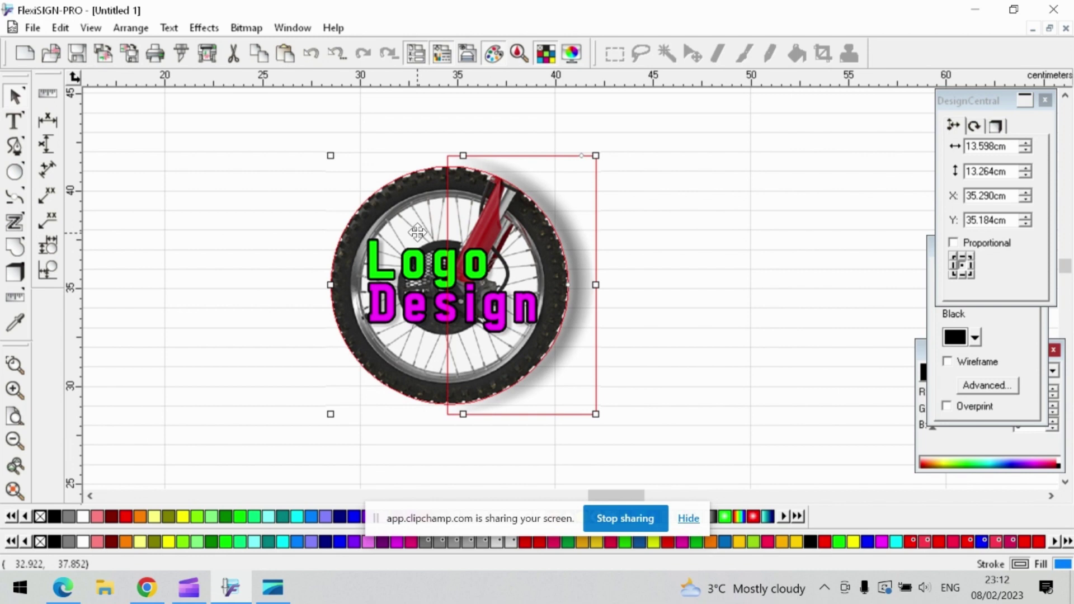
pyautogui.moveTo(418, 231); pyautogui.dragTo(535, 231)
pyautogui.click(380, 195)
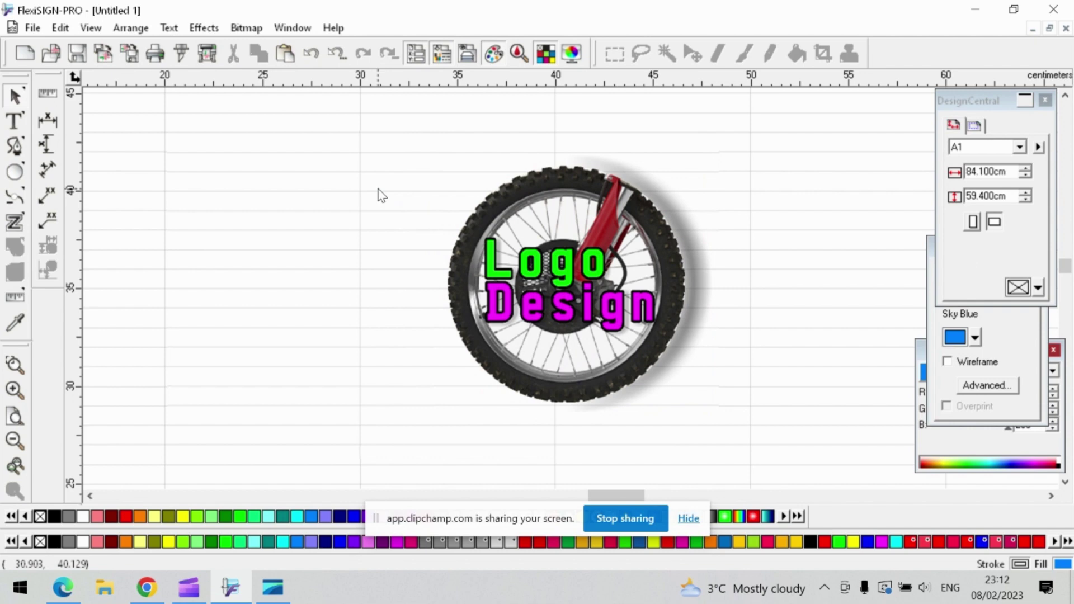
# Select the entire design with Ctrl+A and open the File menu.
pyautogui.scroll(-3, 395, 247)
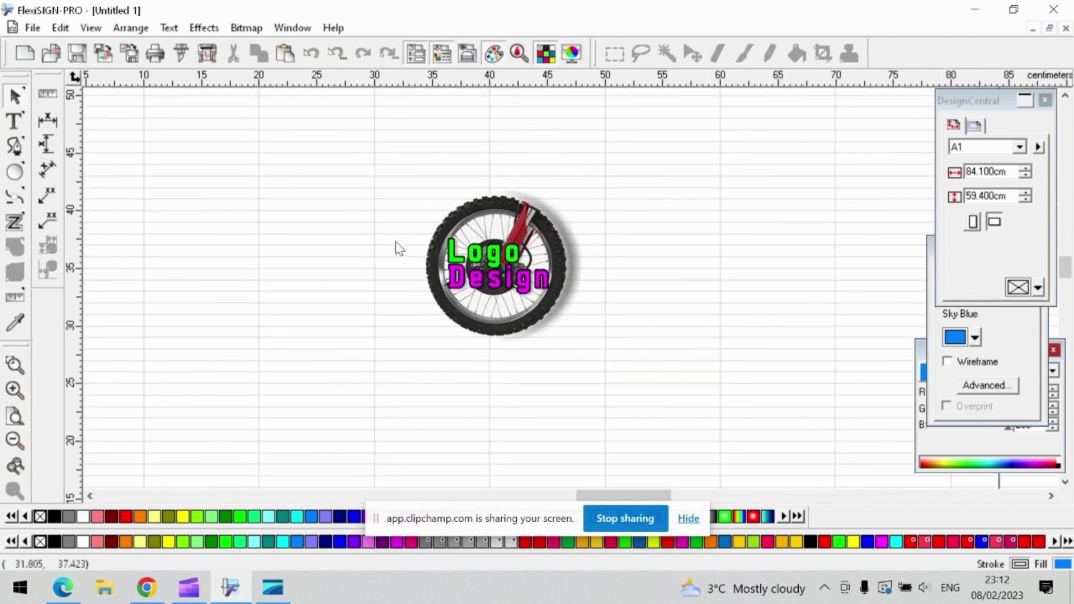
pyautogui.scroll(-1, 398, 248)
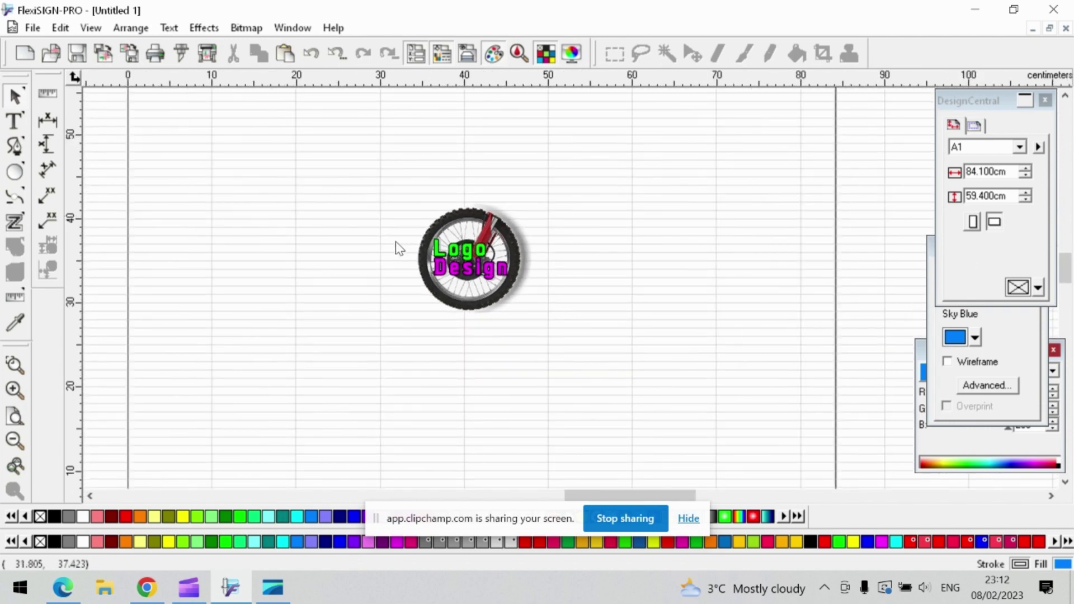
pyautogui.scroll(2, 444, 248)
pyautogui.scroll(3, 444, 247)
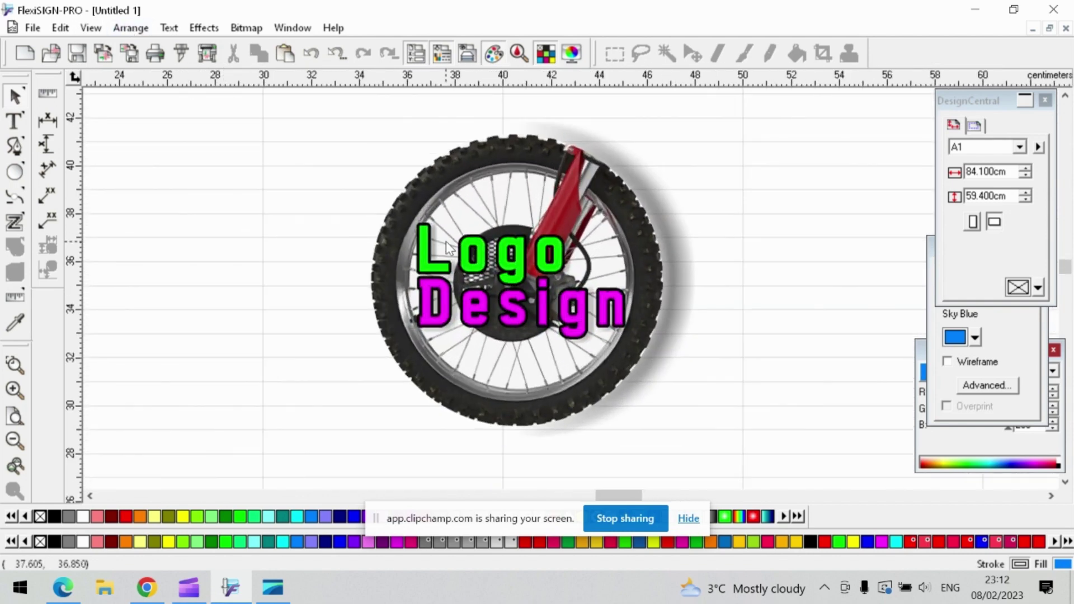
pyautogui.hotkey('ctrl', 'a')
pyautogui.click(32, 27)
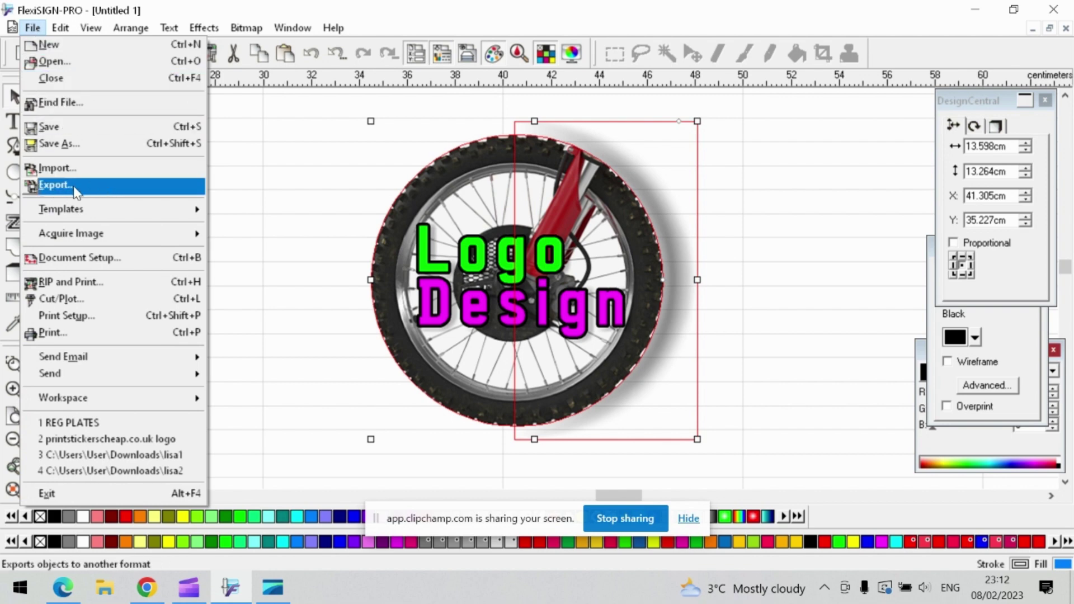
# Open Export, keep JPEG Bitmap (*.JPG) in Pictures, and start the file name 'log'.
pyautogui.click(80, 189)
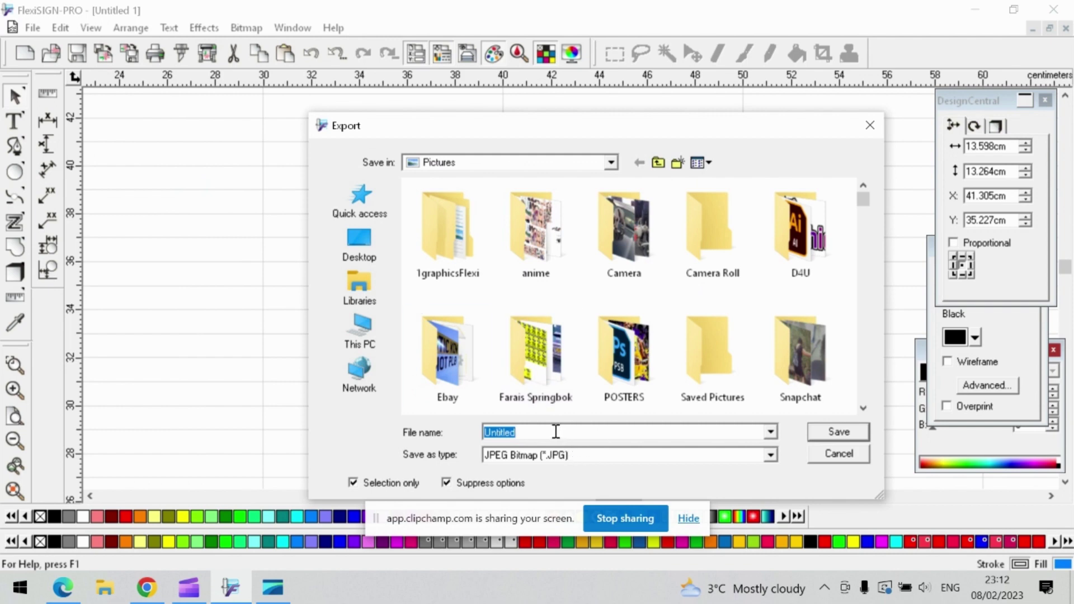
pyautogui.click(638, 462)
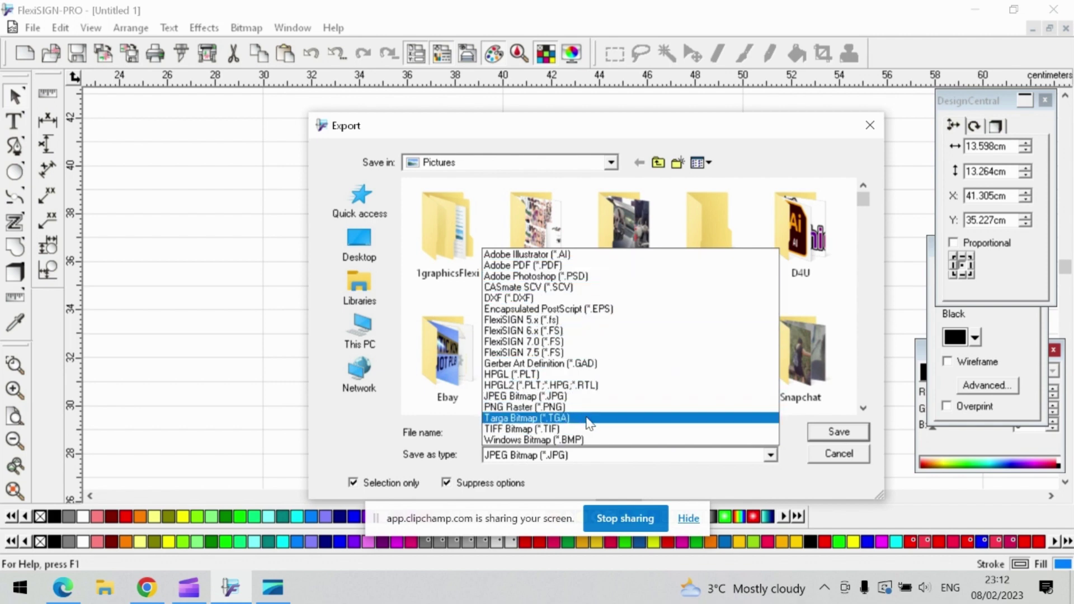
pyautogui.click(582, 396)
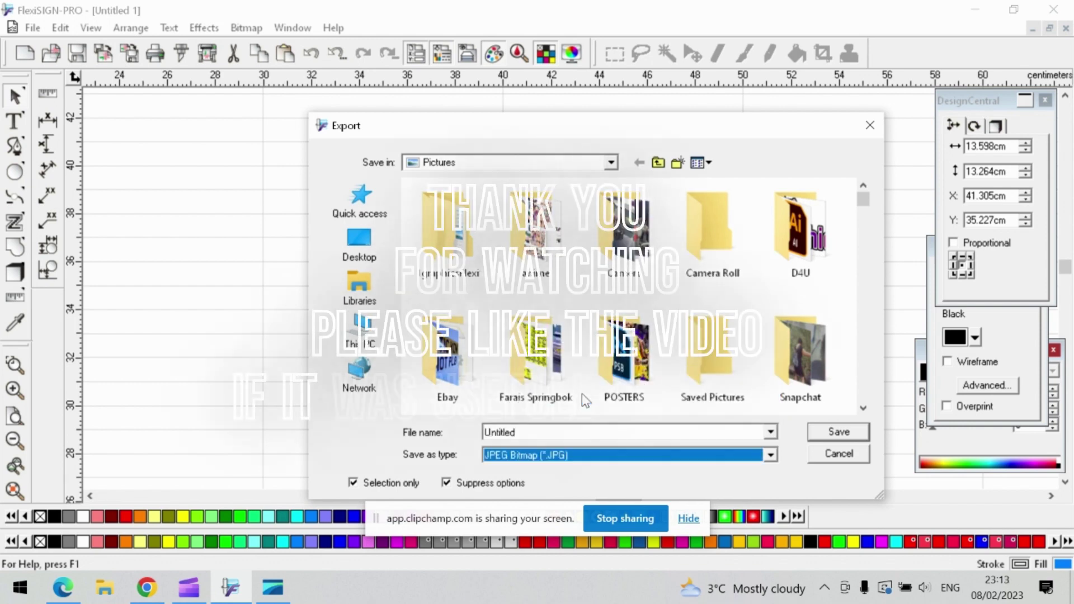
pyautogui.click(533, 434)
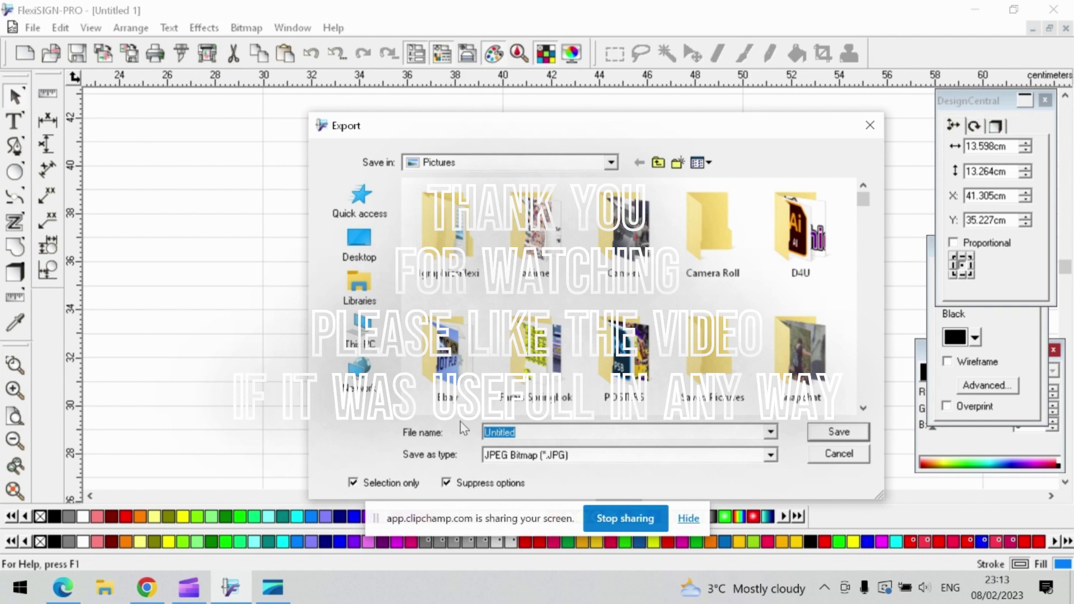
pyautogui.write('log')
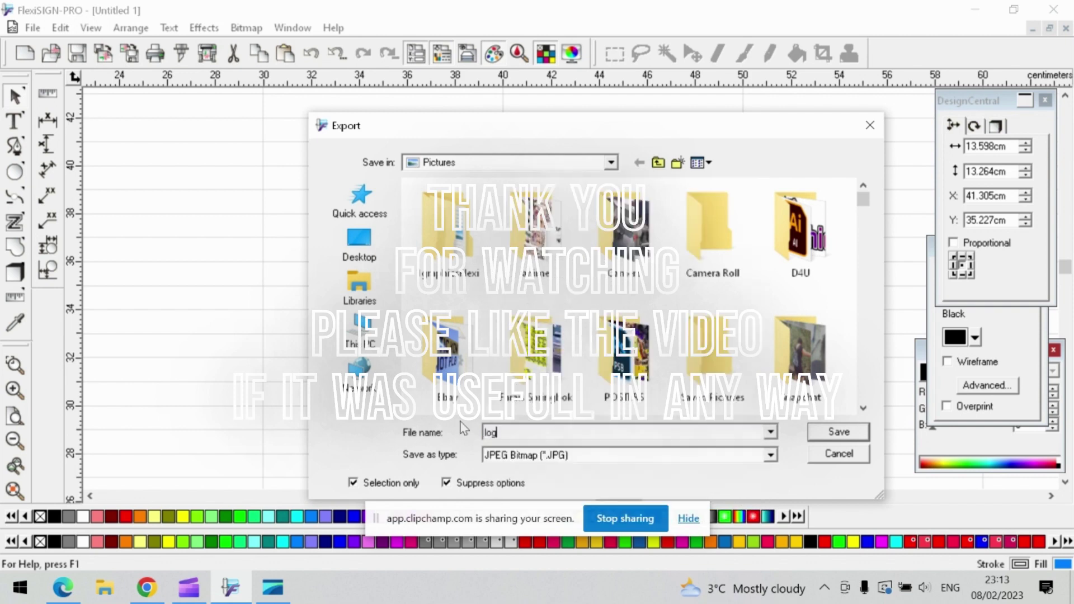